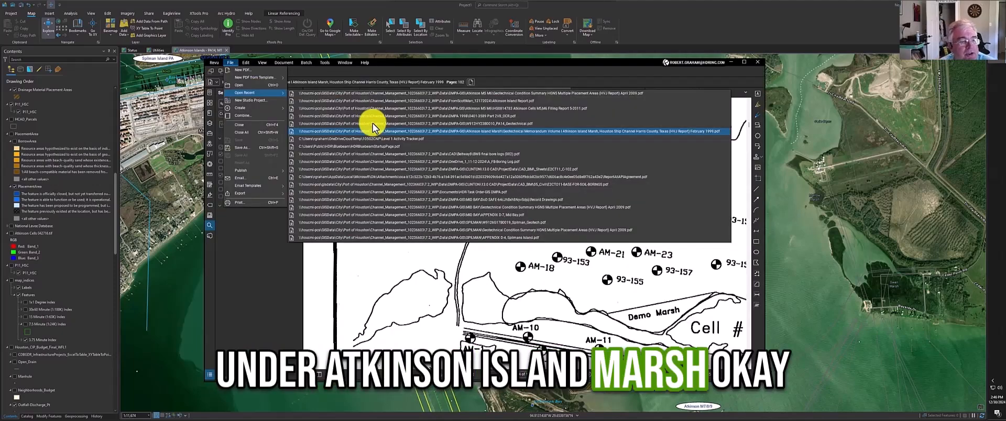
Step: Add page 14 of the Geotechnical Memorandum Volume I Atkinson Island PDF to the map at 400 DPI
click(373, 124)
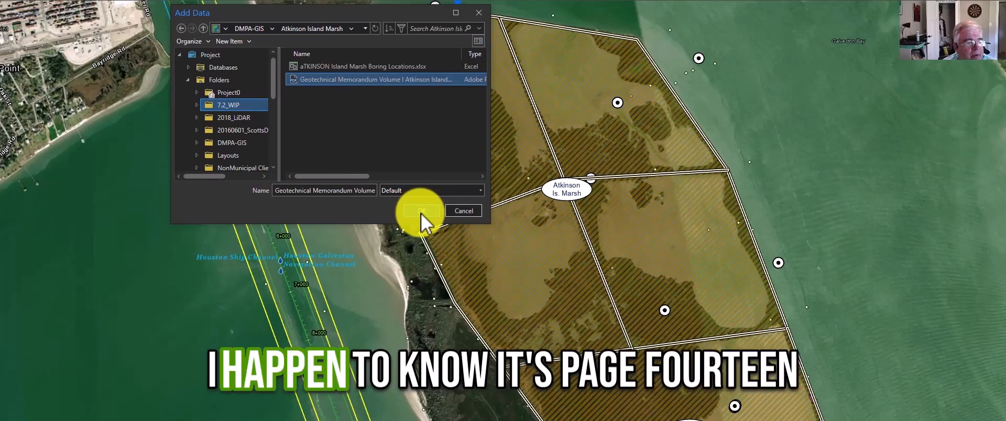
click(421, 213)
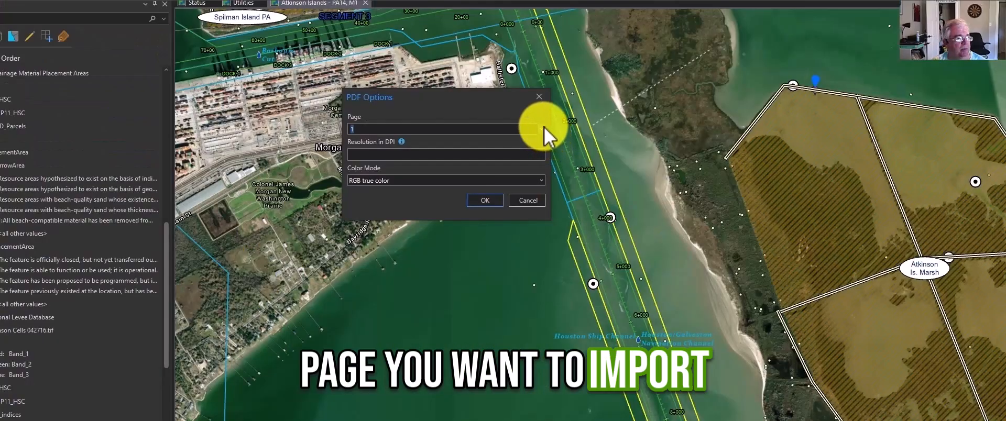
click(544, 128)
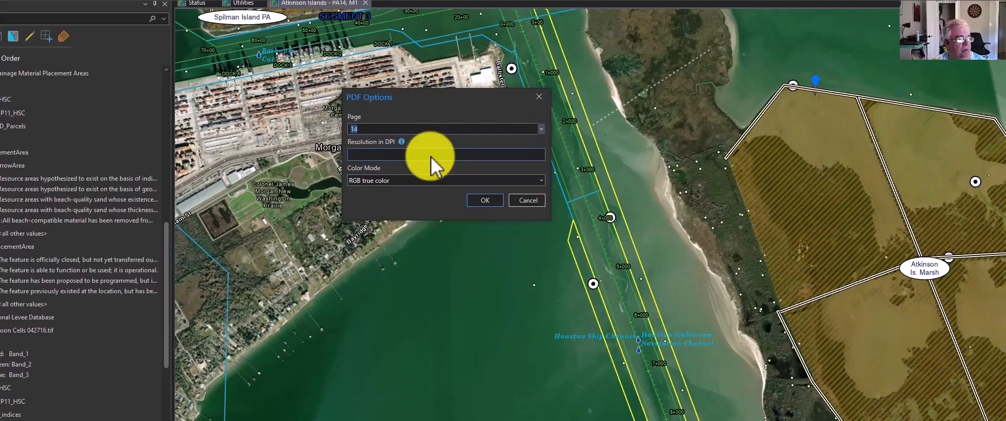
click(431, 156)
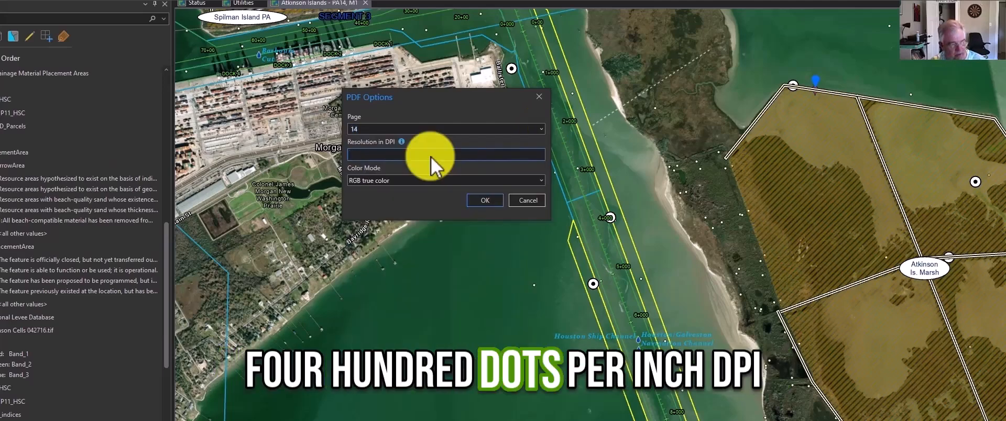
text(400)
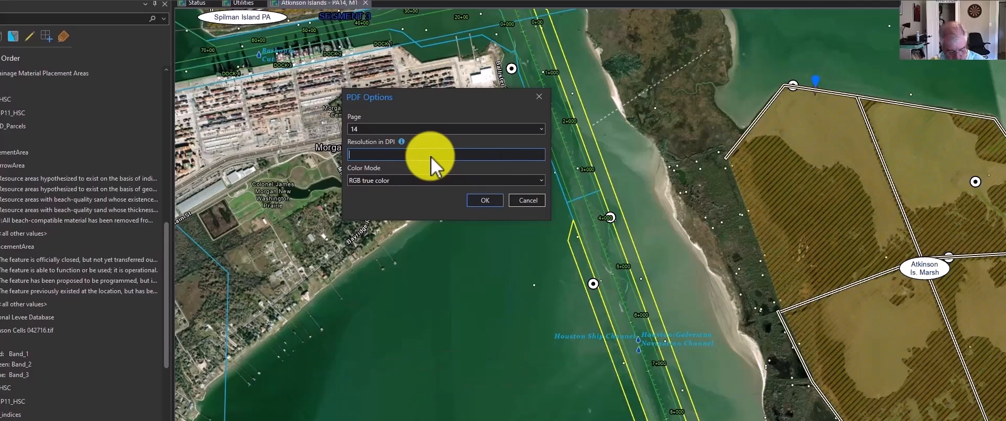
click(485, 201)
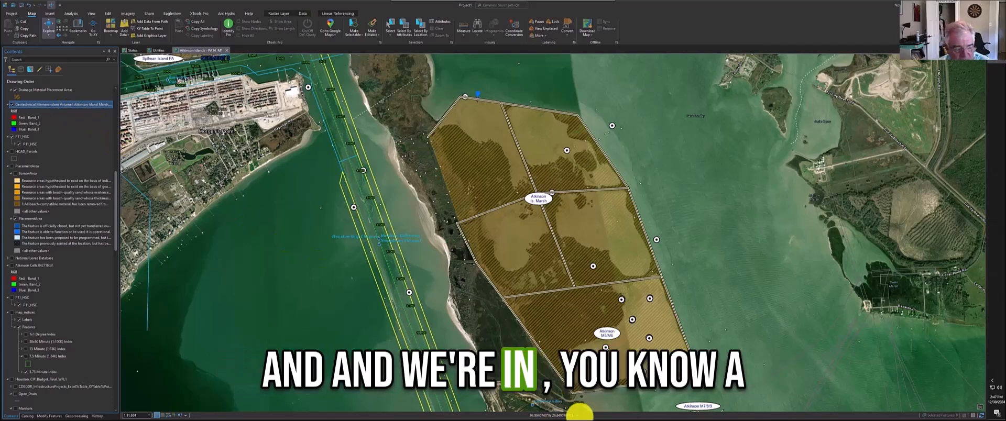
Step: Start georeferencing the imported boring plan, fitting it to the current display and rotating it to align with the island's orientation
click(582, 414)
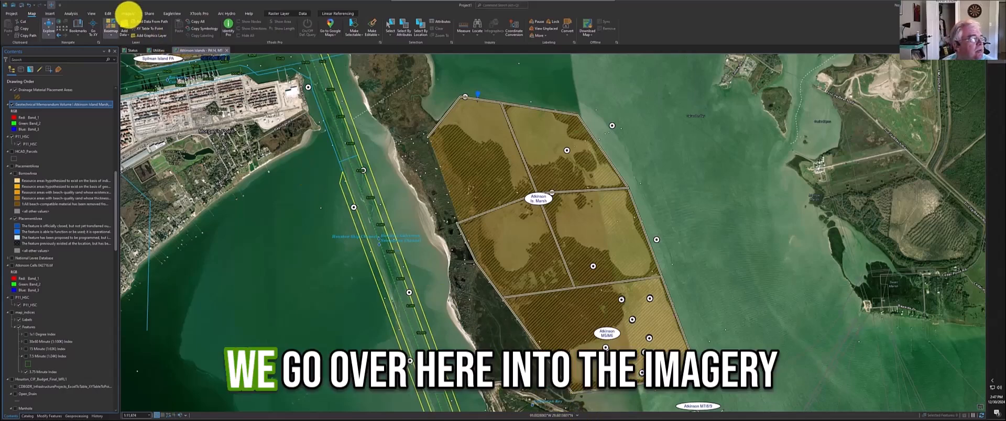
click(129, 13)
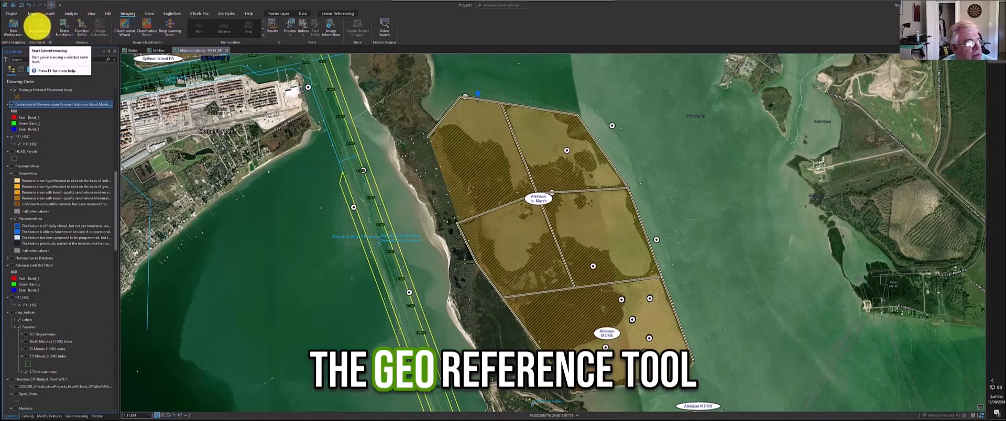
click(38, 27)
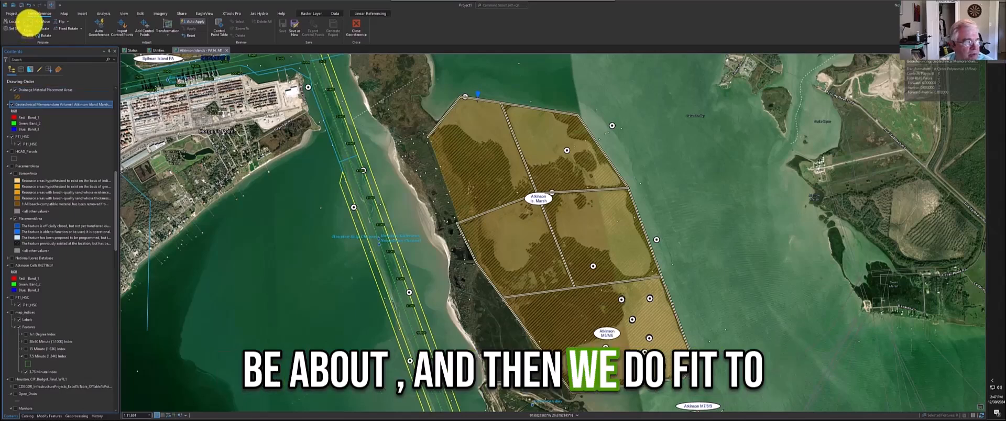
click(28, 25)
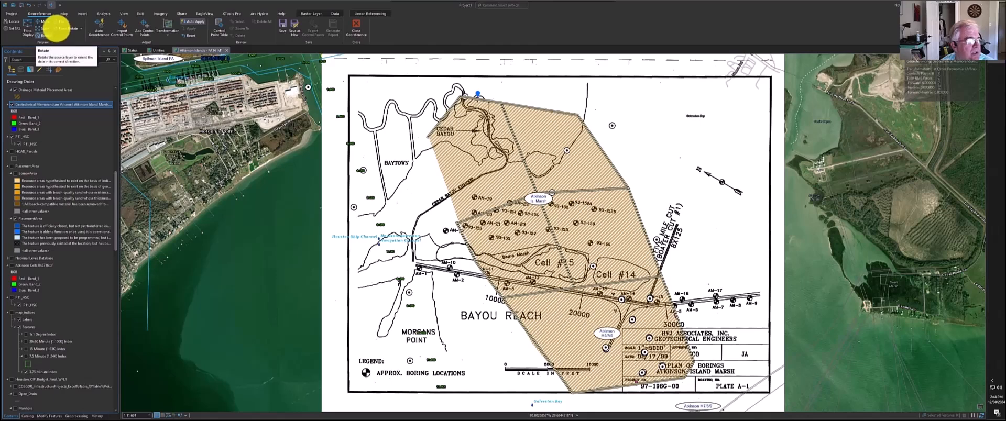
click(46, 34)
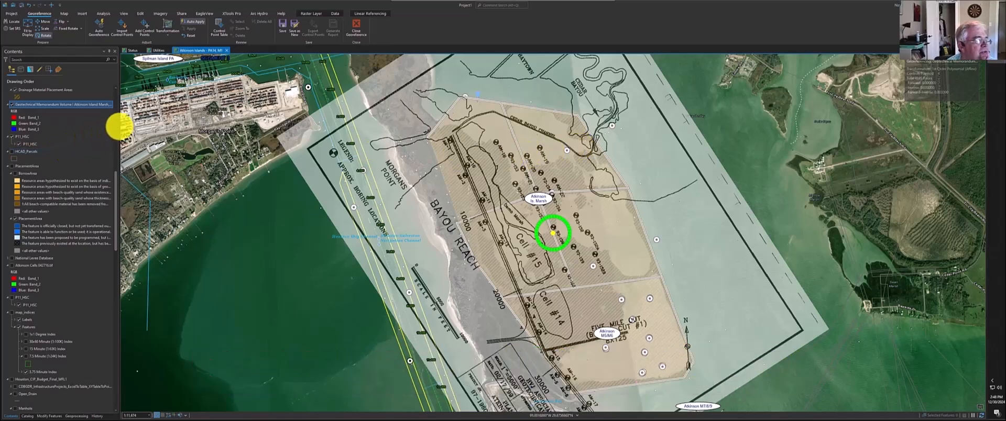
Step: Label the Geotechnical Bores layer using the Sample ID field
right_click(116, 204)
click(116, 101)
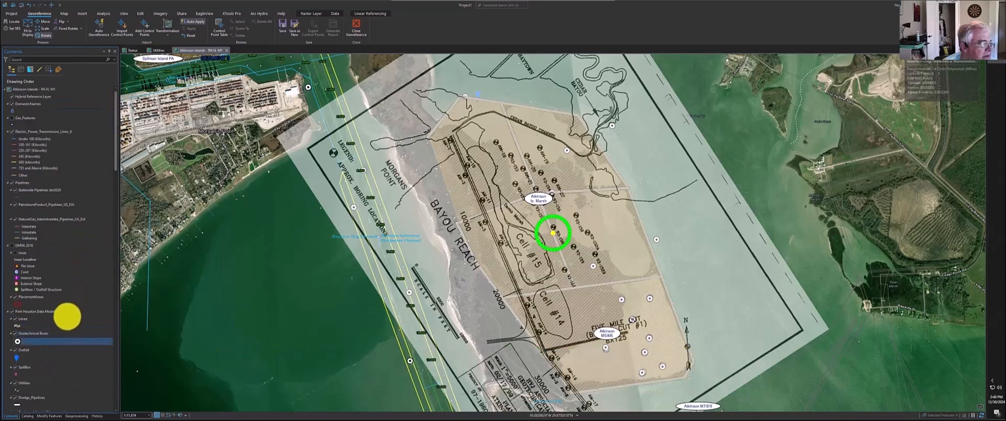
click(62, 334)
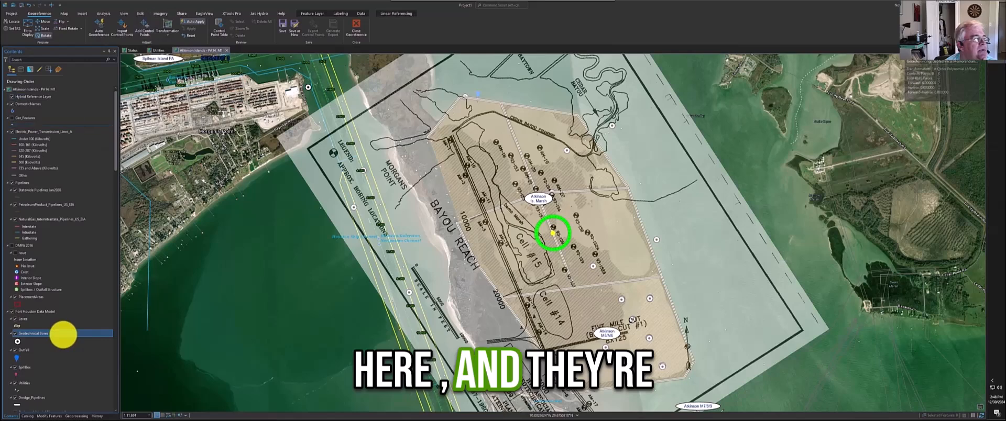
click(334, 15)
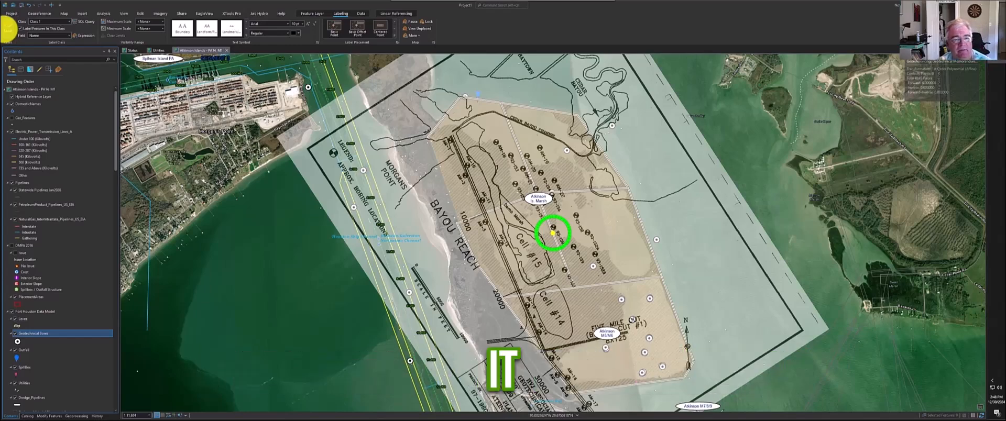
scroll(601, 135, up, 2)
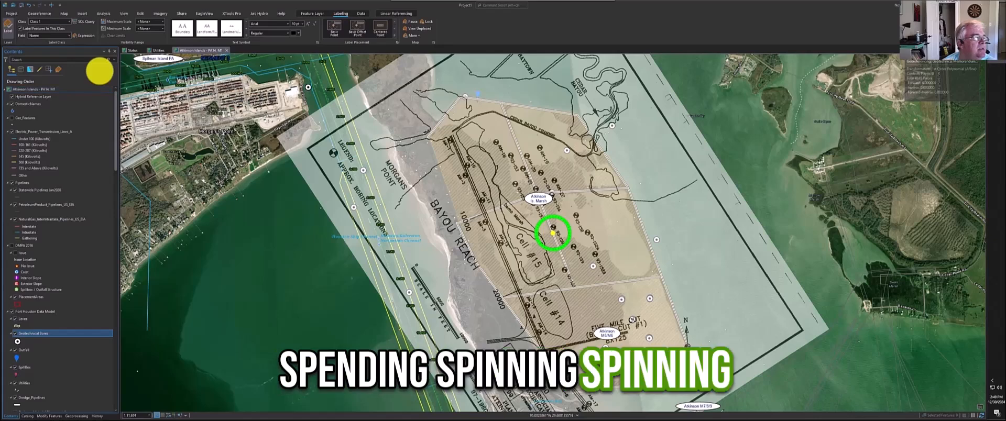
scroll(85, 46, down, 5)
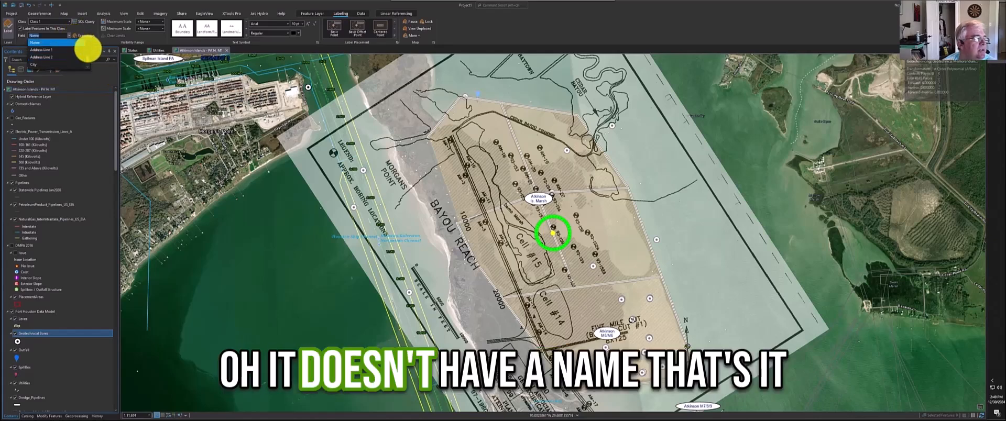
scroll(87, 52, down, 3)
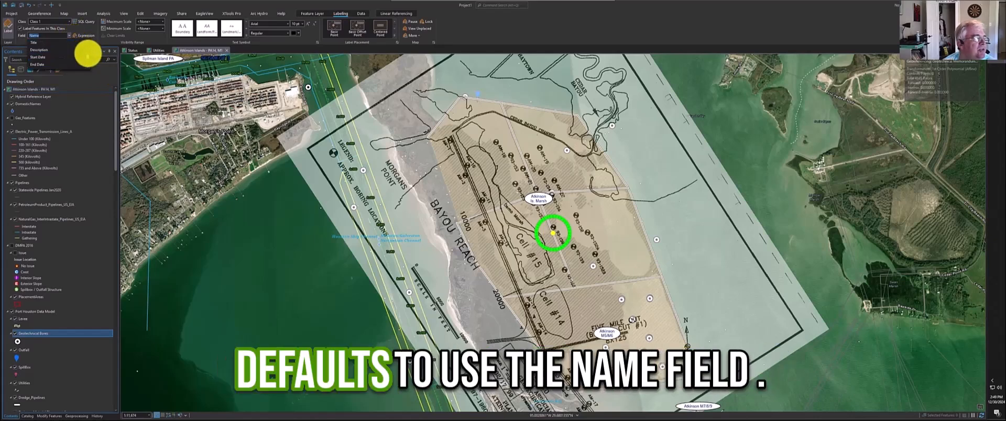
click(66, 64)
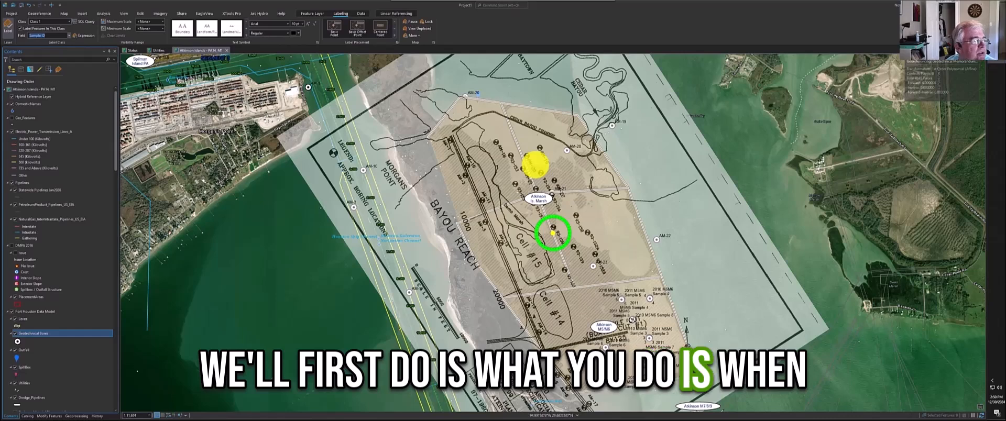
Step: Add a control point from the plan's AM-19 boring symbol to the AM-19 point in the Geotechnical Bores layer
click(46, 13)
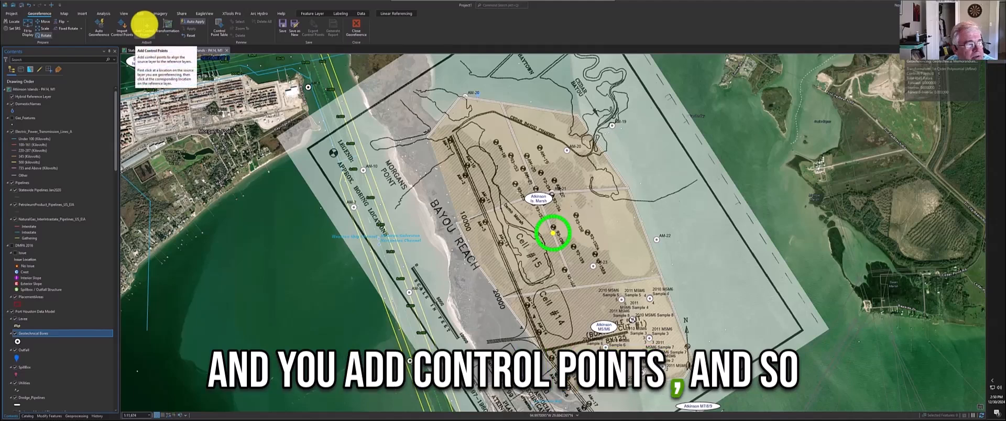
click(147, 25)
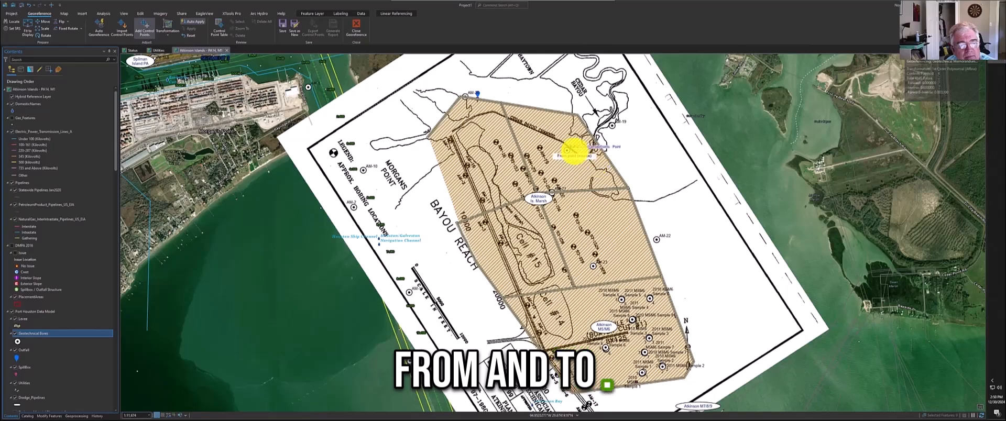
scroll(574, 153, up, 2)
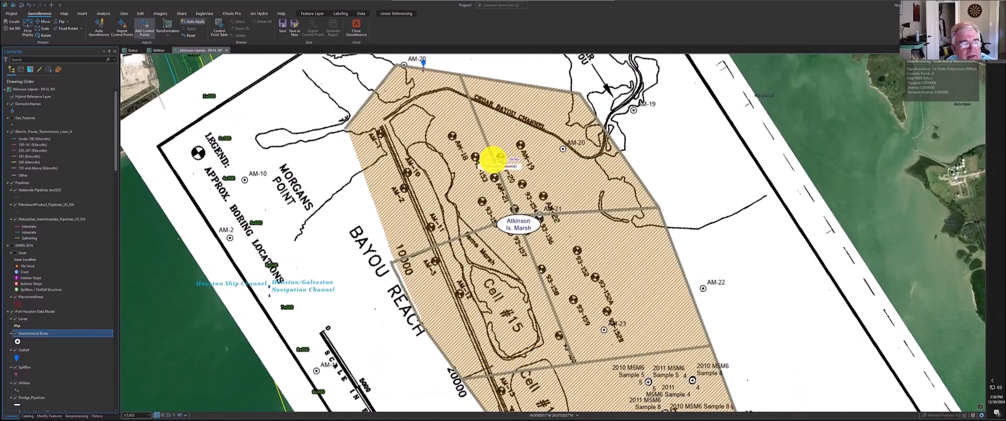
scroll(493, 156, up, 4)
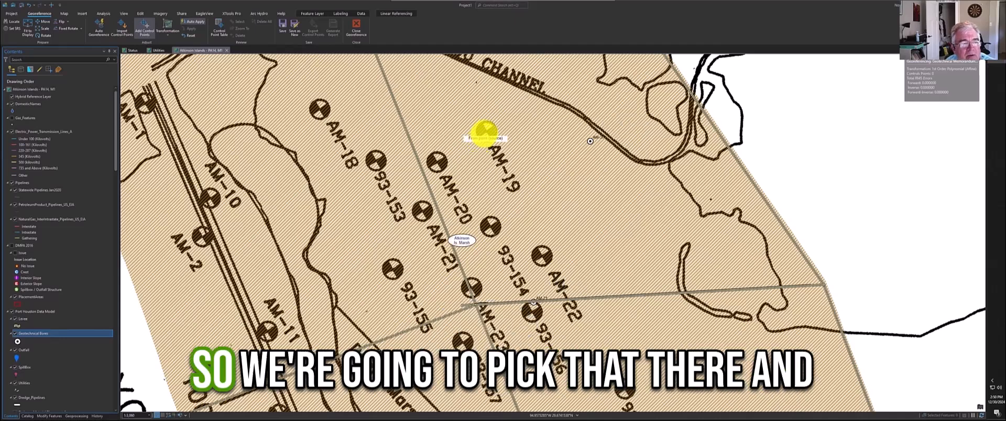
click(486, 132)
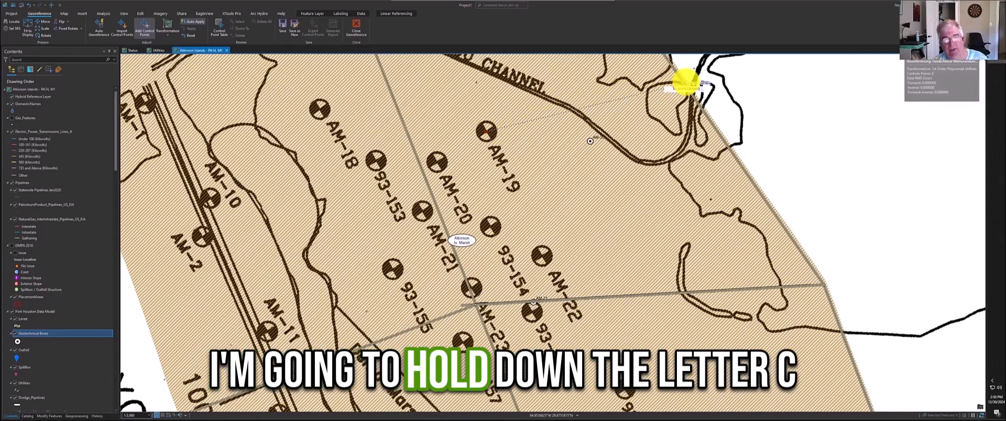
drag(620, 144, 582, 166)
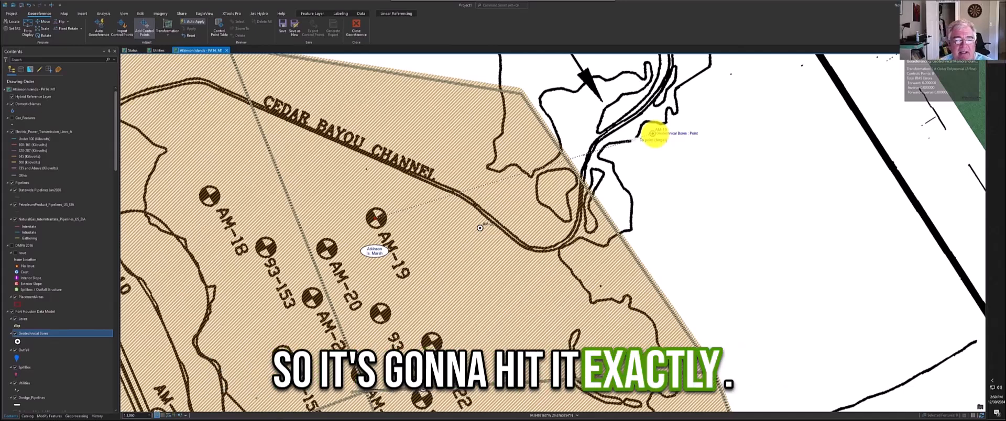
click(653, 133)
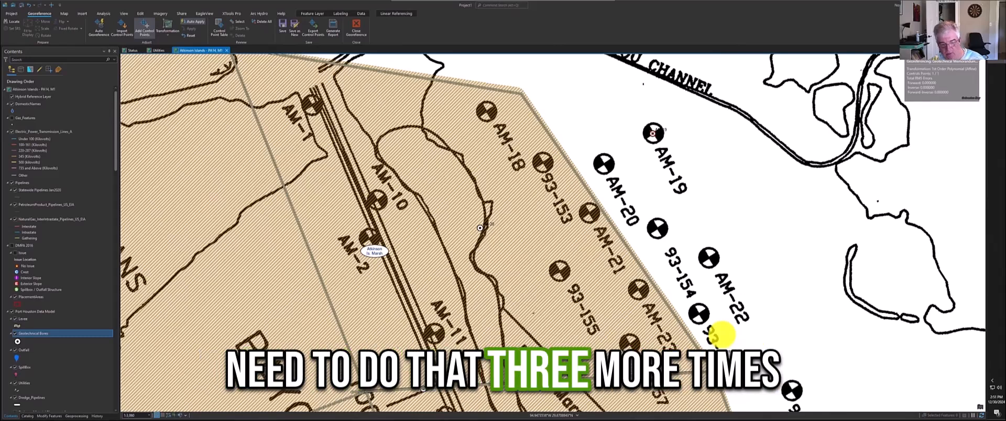
Step: Add a second control point from the plan's AM-22 boring symbol to the AM-22 geotechnical bore point
drag(760, 363, 580, 116)
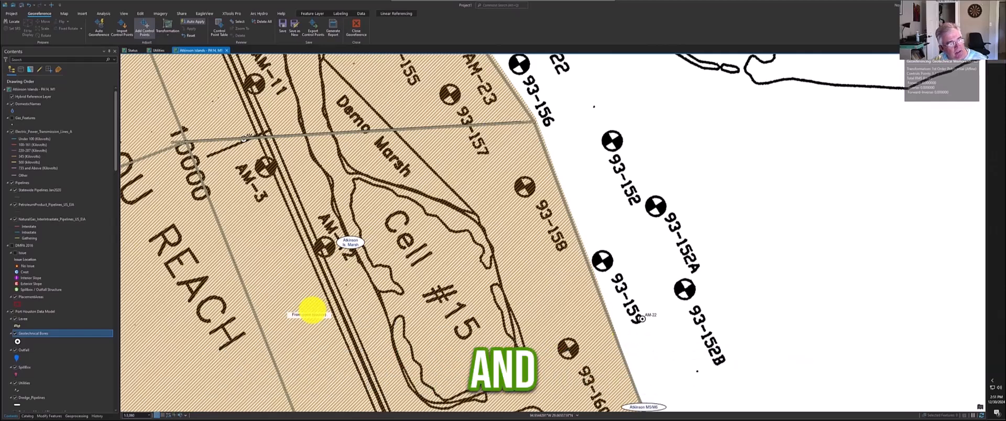
scroll(312, 310, down, 2)
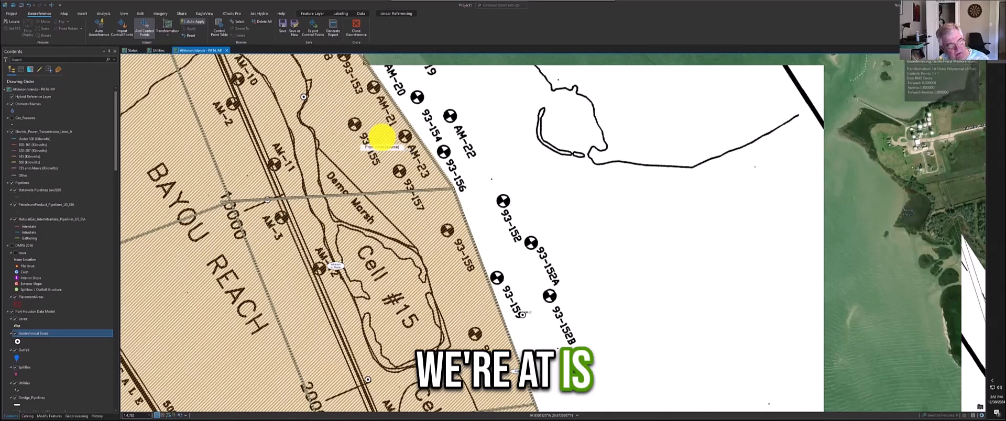
drag(381, 137, 476, 271)
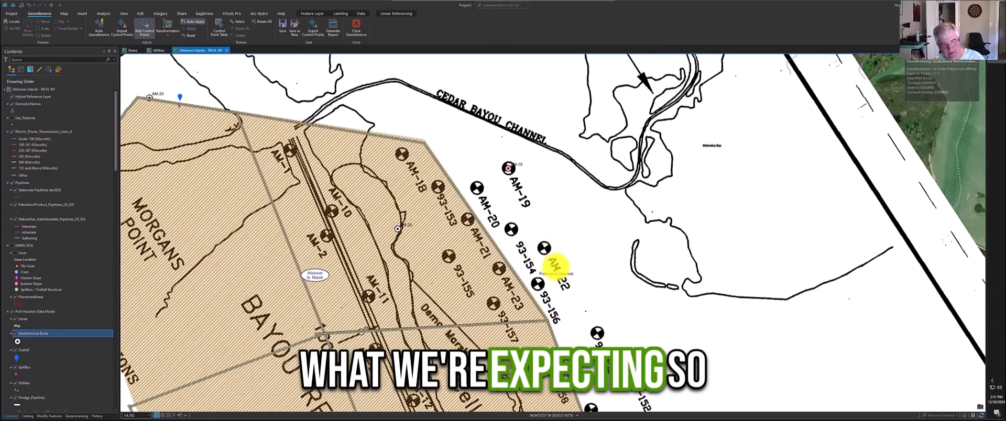
drag(544, 249, 533, 135)
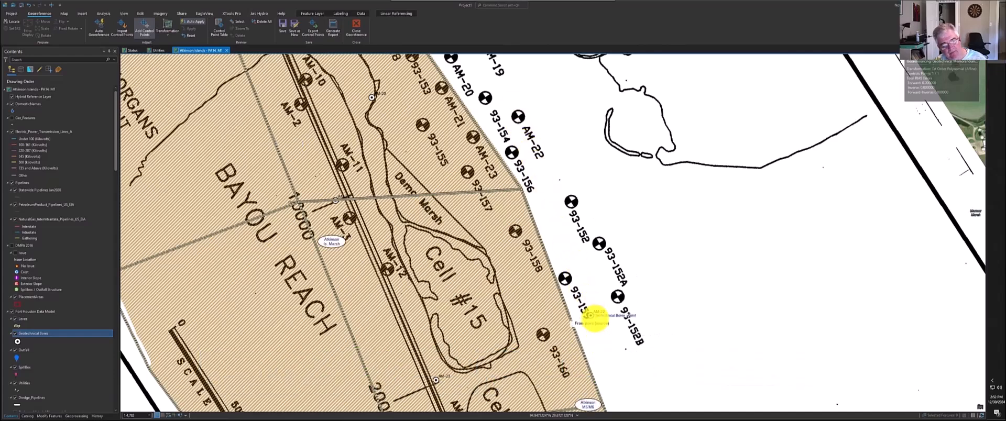
scroll(515, 107, up, 4)
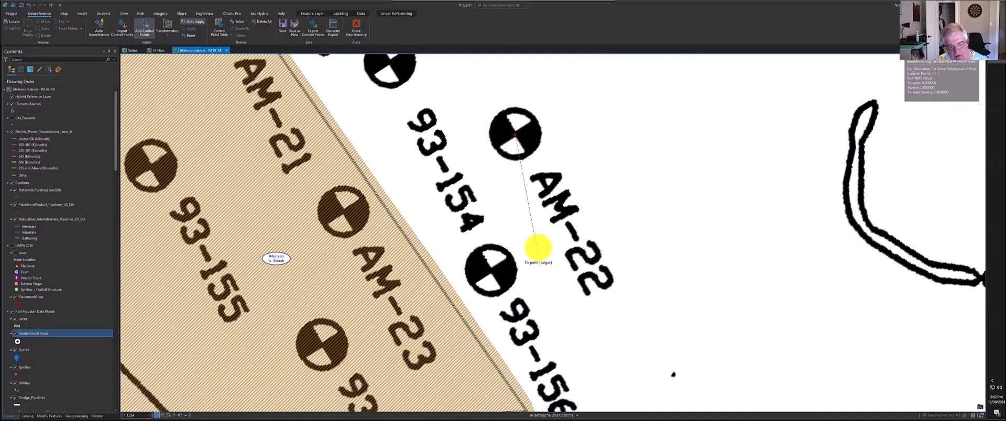
scroll(539, 249, down, 6)
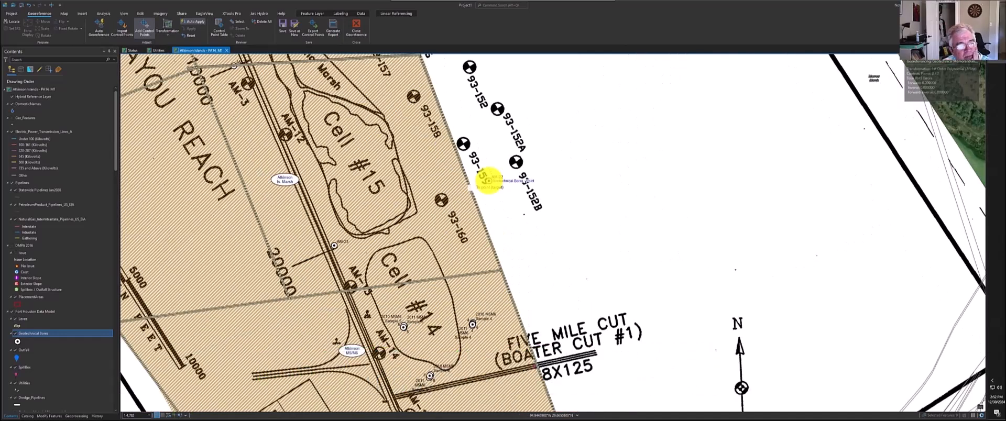
click(488, 181)
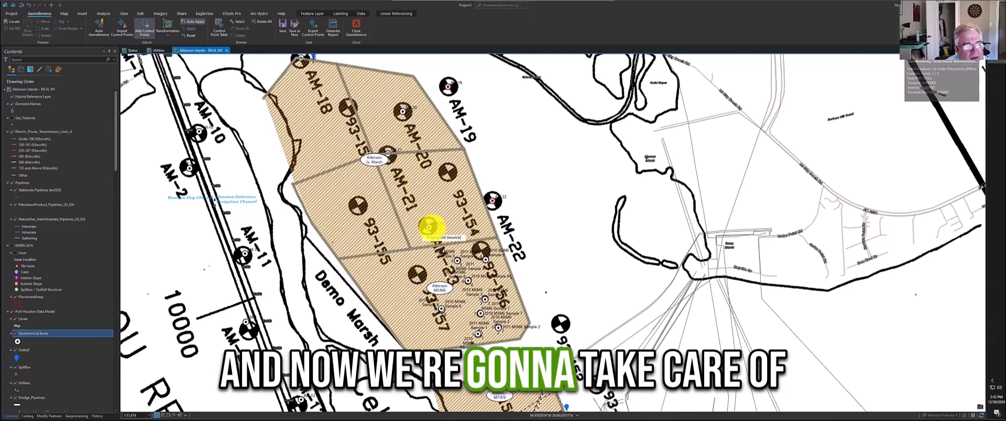
Step: Add a third control point from the plan's AM-23 boring symbol to the AM-23 geotechnical bore point
scroll(429, 227, up, 3)
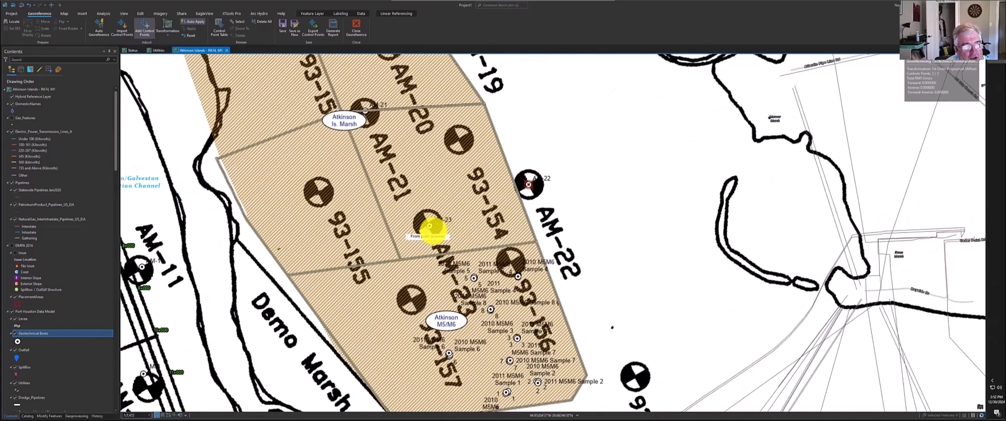
scroll(430, 225, up, 4)
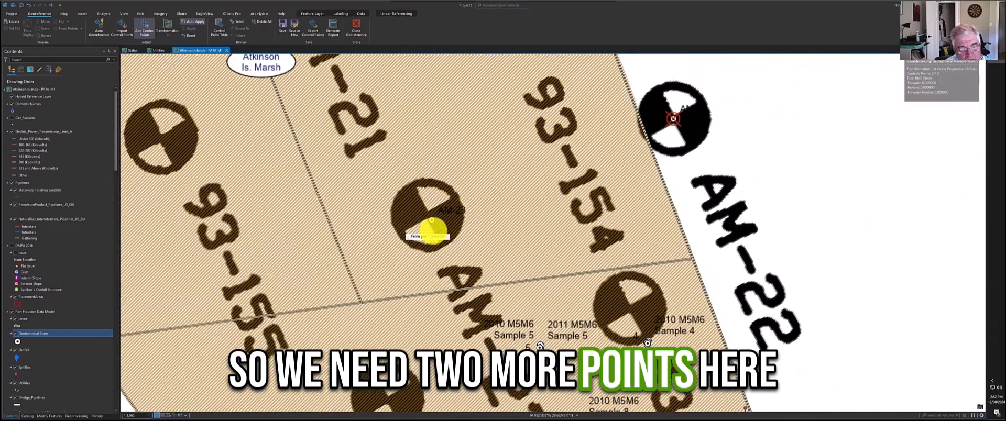
scroll(480, 247, down, 2)
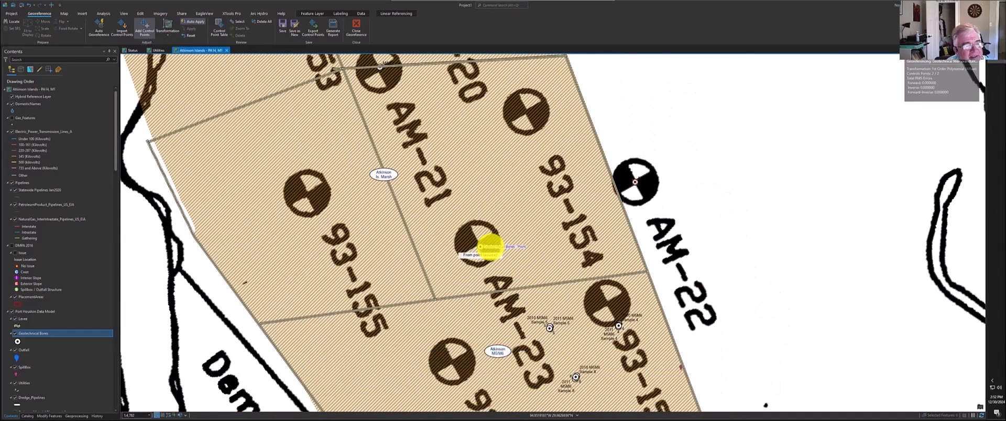
scroll(480, 247, down, 2)
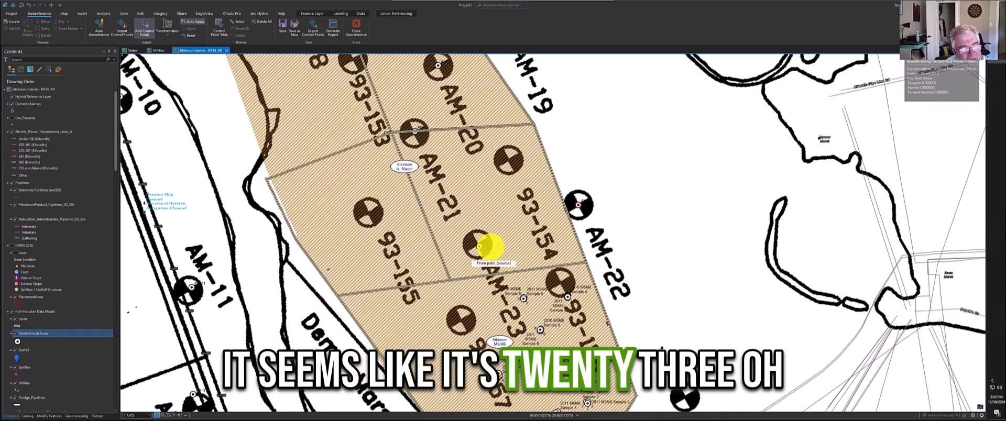
scroll(480, 247, up, 4)
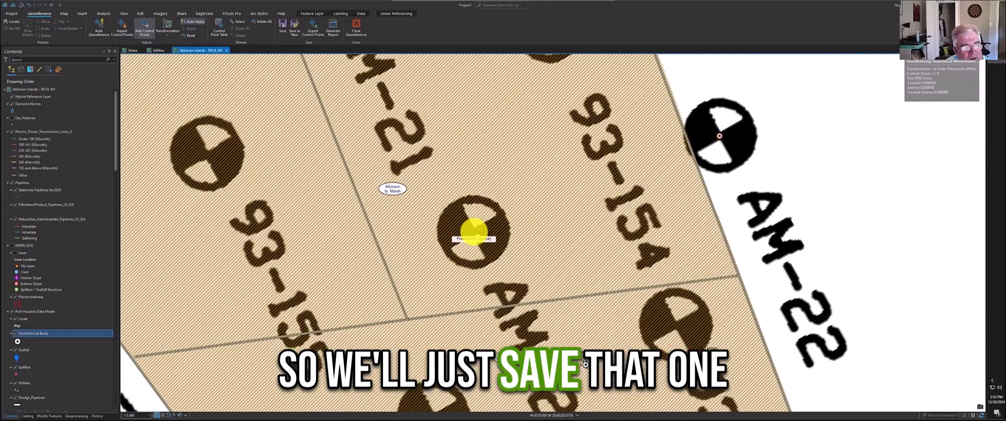
click(473, 233)
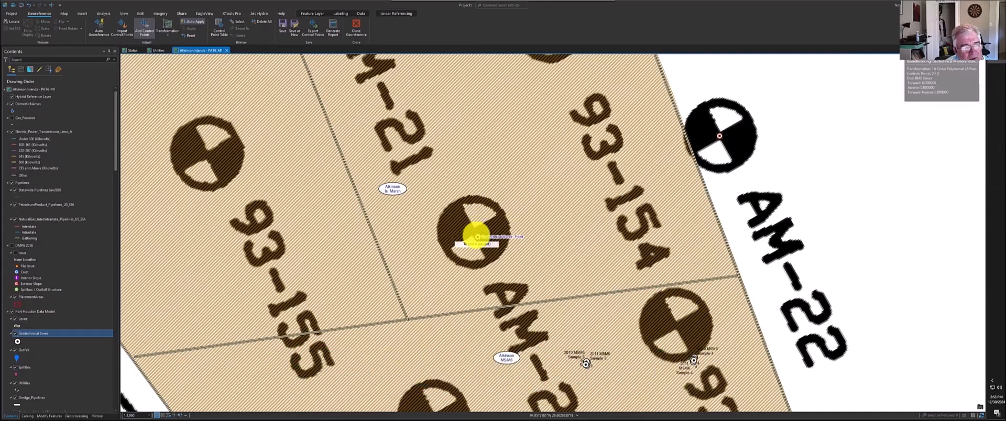
click(477, 237)
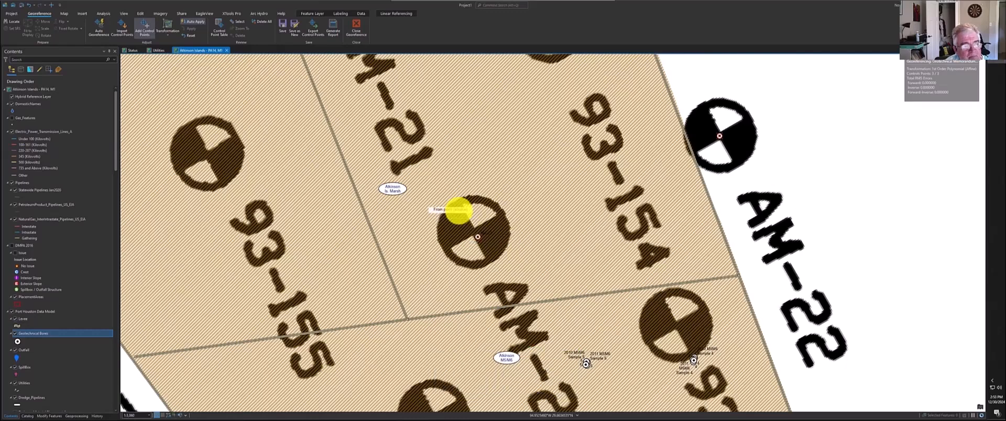
Step: Add a fourth control point from the plan's AM-21 boring symbol to the AM-21 geotechnical bore point
scroll(545, 377, down, 1)
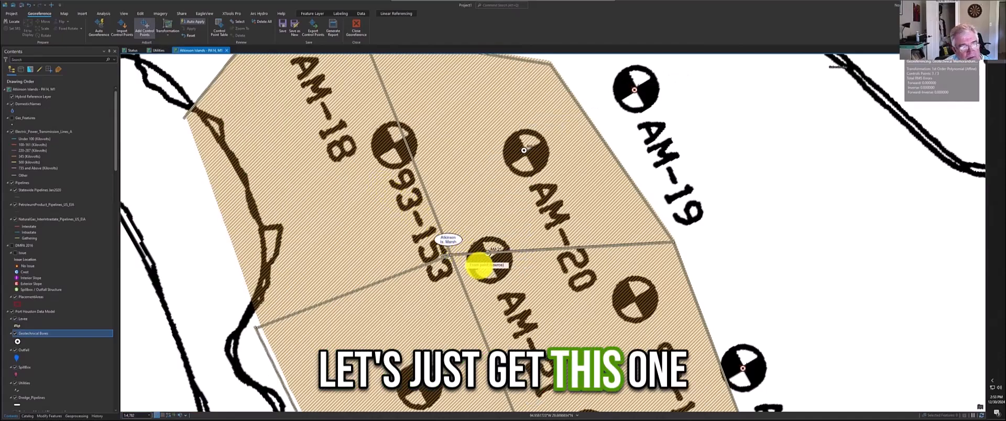
scroll(478, 266, up, 1)
scroll(478, 266, down, 1)
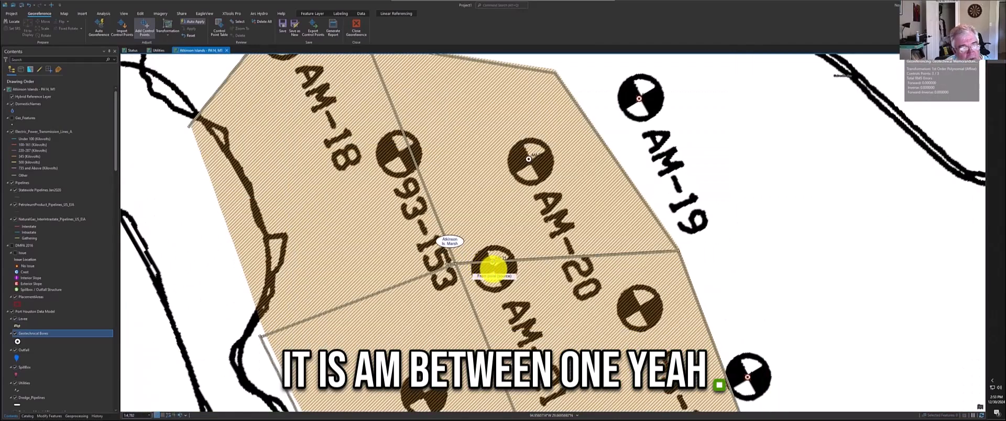
click(493, 272)
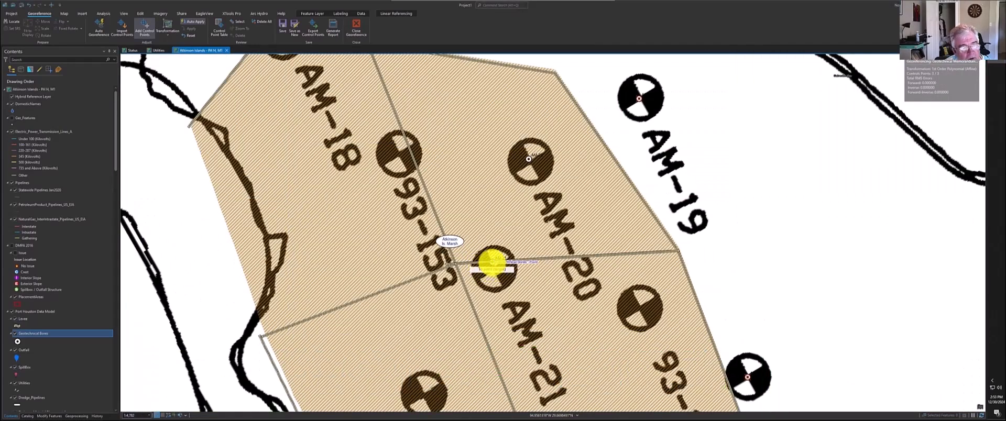
click(492, 262)
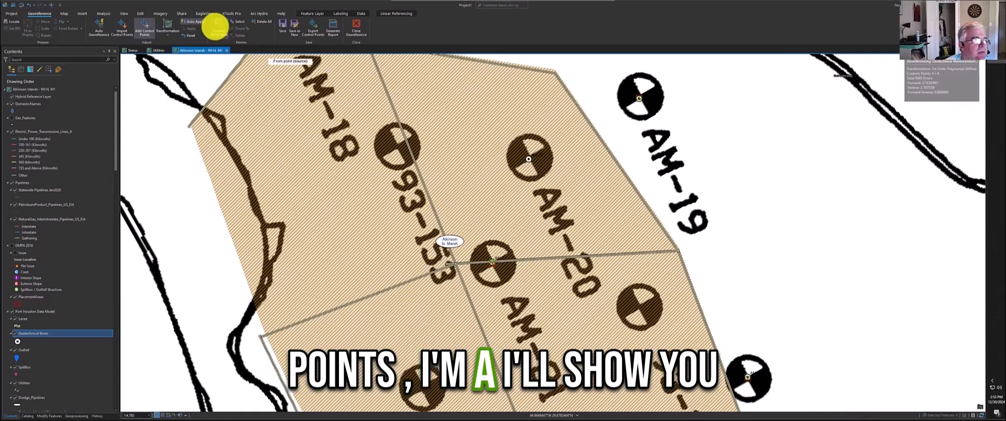
Step: Open the control point table and examine each link's source coordinates, map coordinates and residuals
click(216, 27)
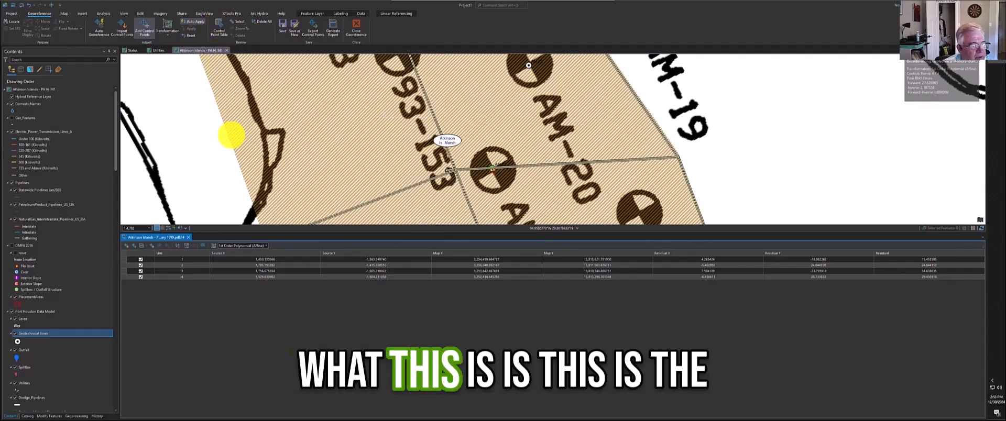
click(251, 271)
key(Up)
key(Up)
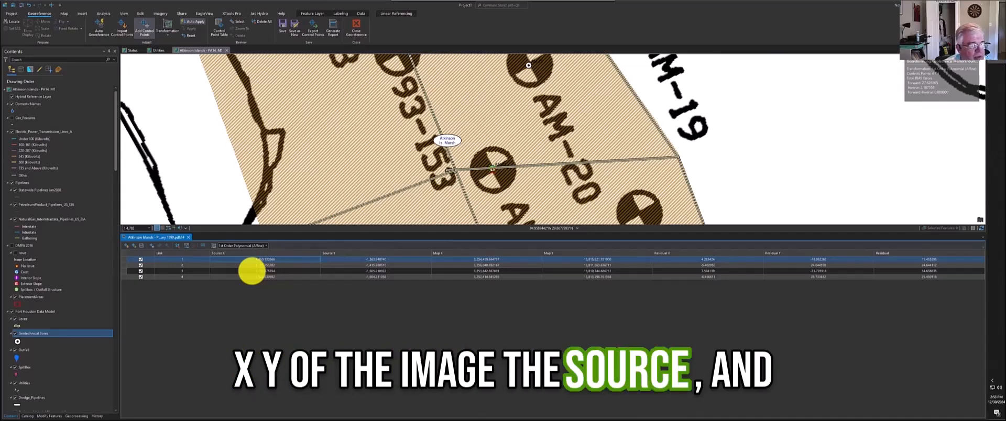
key(Down)
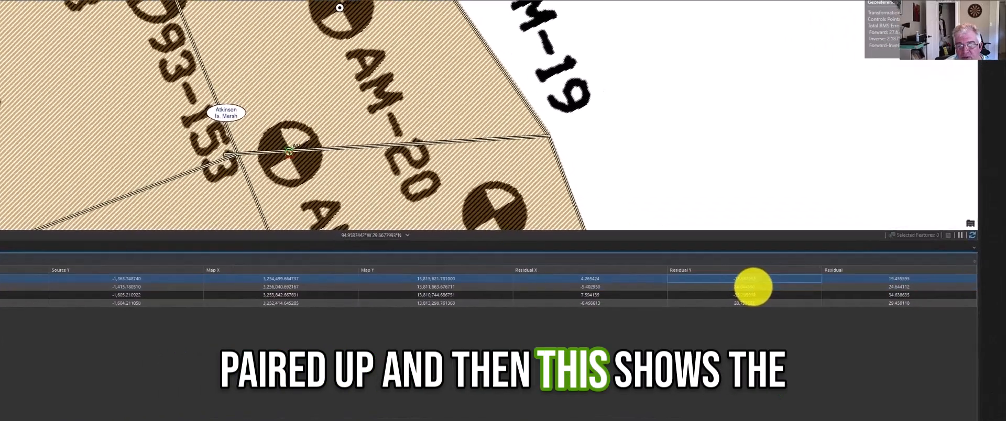
key(Up)
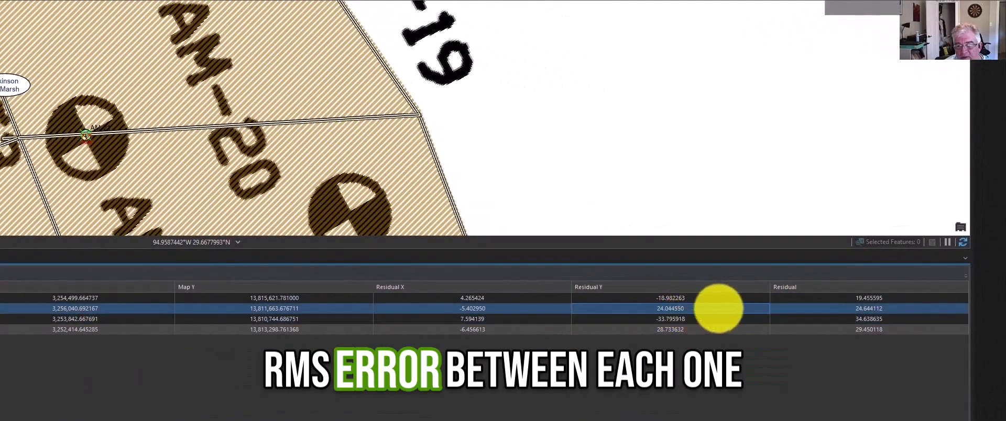
key(Up)
key(Down)
key(Down)
key(Down)
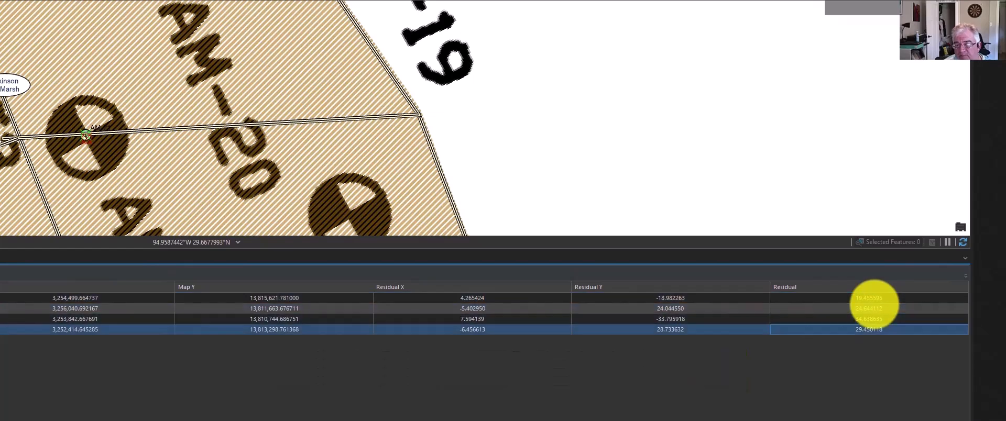
key(Up)
key(Up)
key(Up)
key(Down)
key(Down)
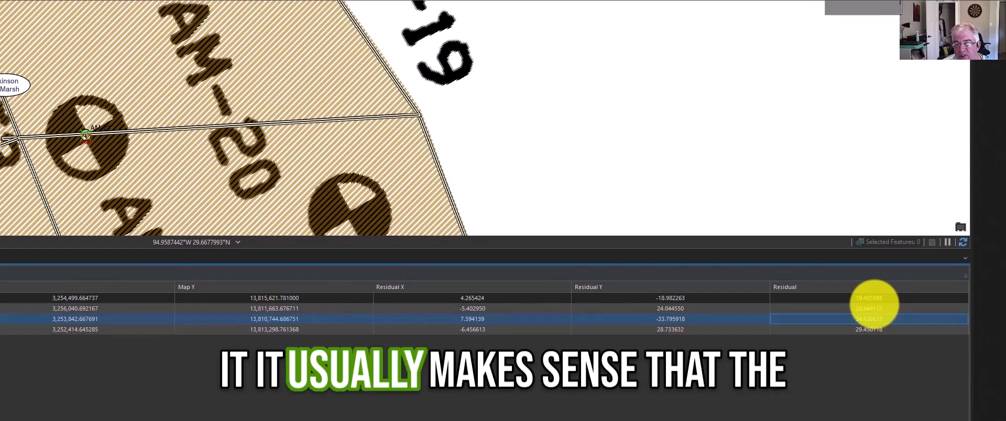
key(Up)
key(Up)
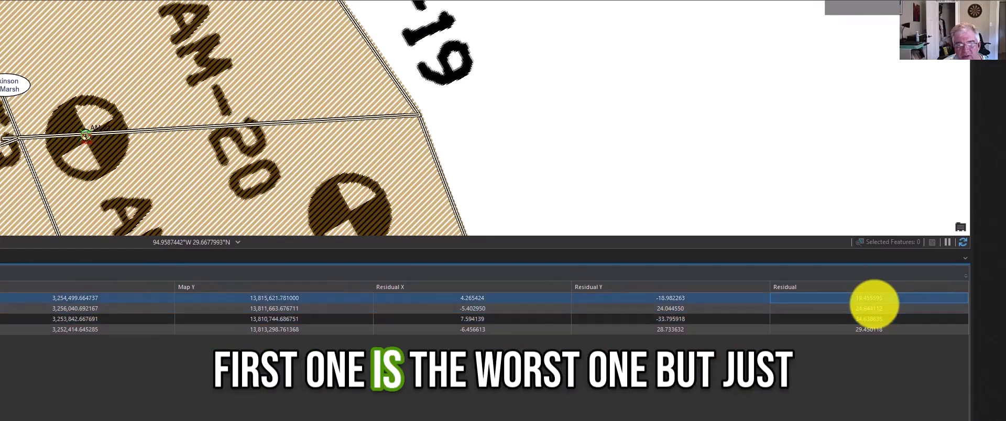
key(Down)
key(Down)
key(Down)
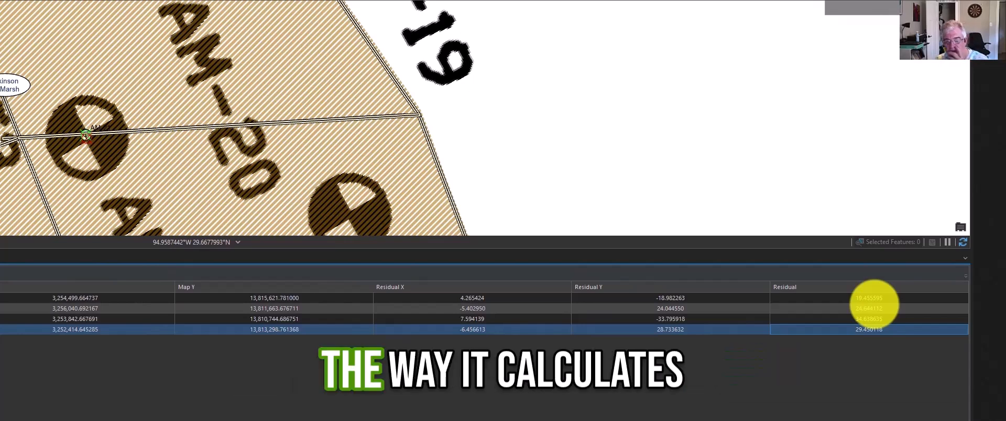
key(Up)
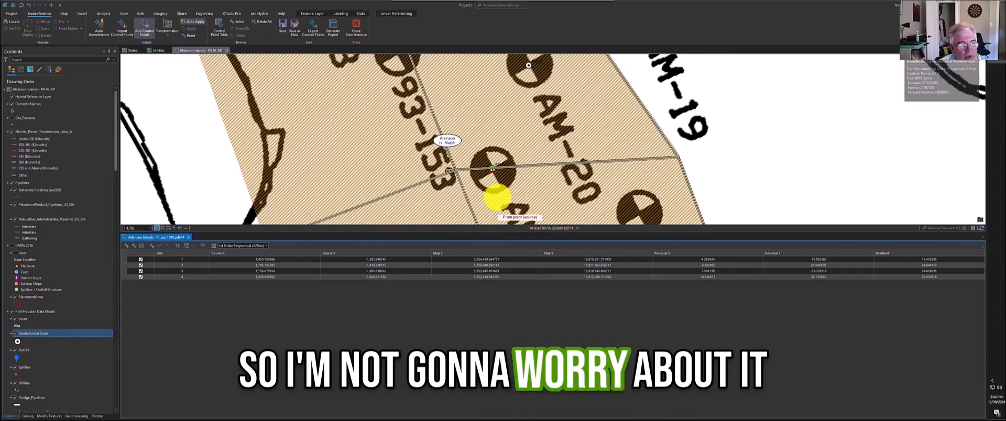
Step: Reduce the control point table's height to enlarge the map around the georeferenced Atkinson Island plan
scroll(495, 200, down, 1)
scroll(496, 200, down, 2)
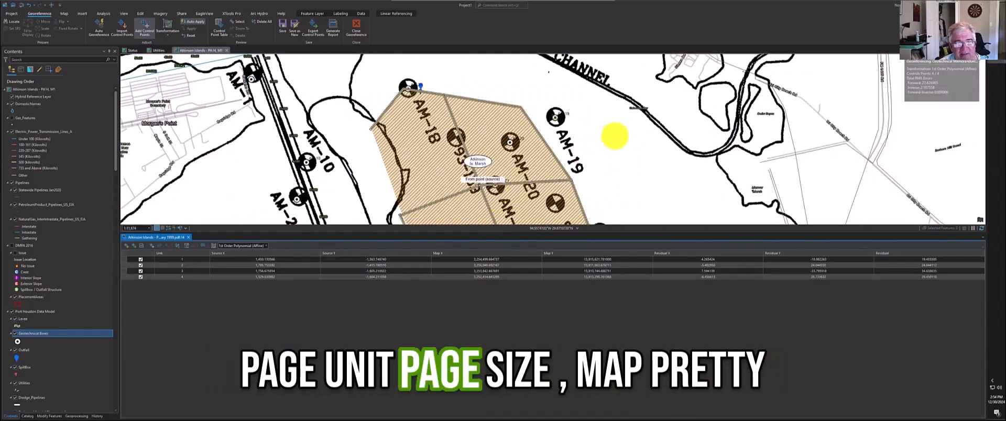
scroll(616, 136, down, 1)
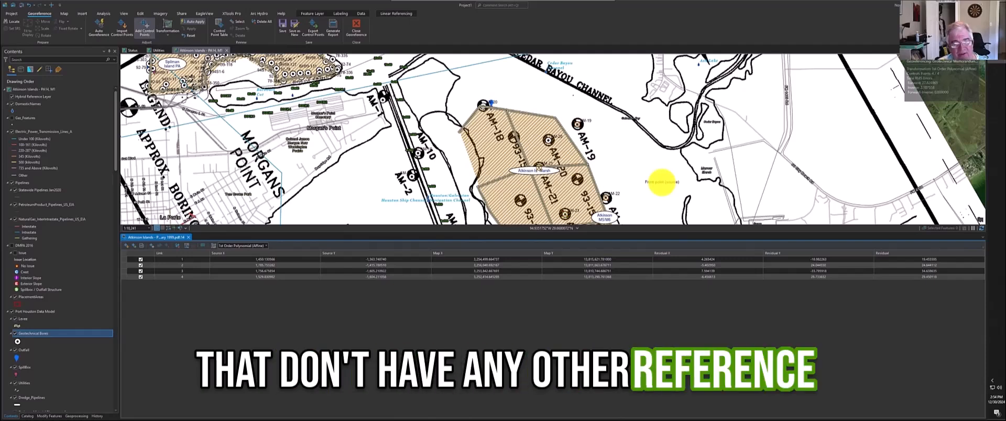
drag(662, 182, 545, 149)
drag(434, 234, 433, 360)
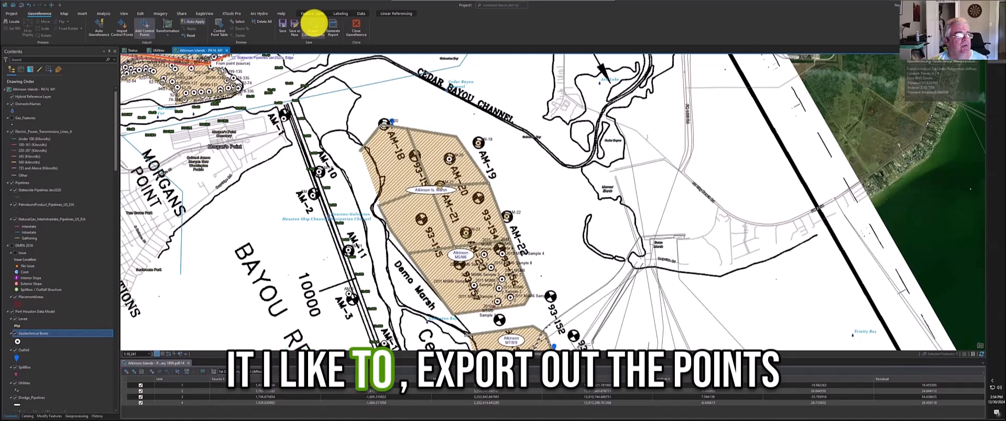
Step: Export the enabled control points as a text file named page14 in the Atkinson Island Marsh folder
click(313, 23)
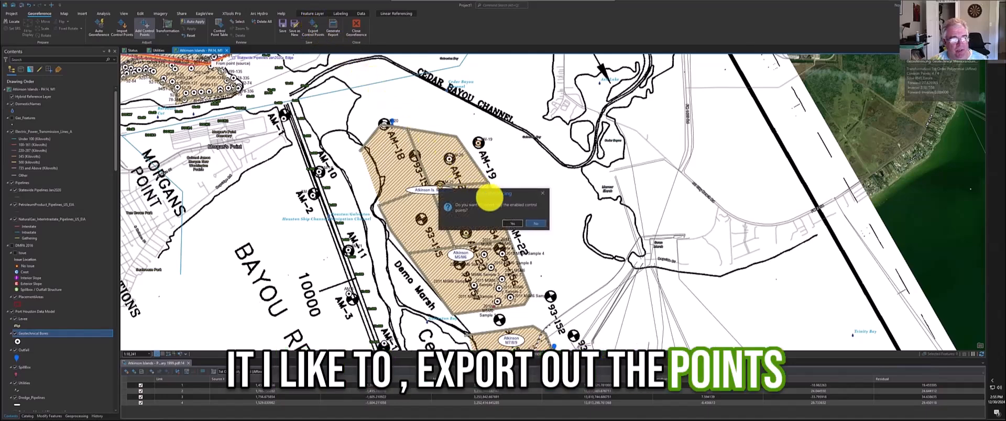
click(515, 224)
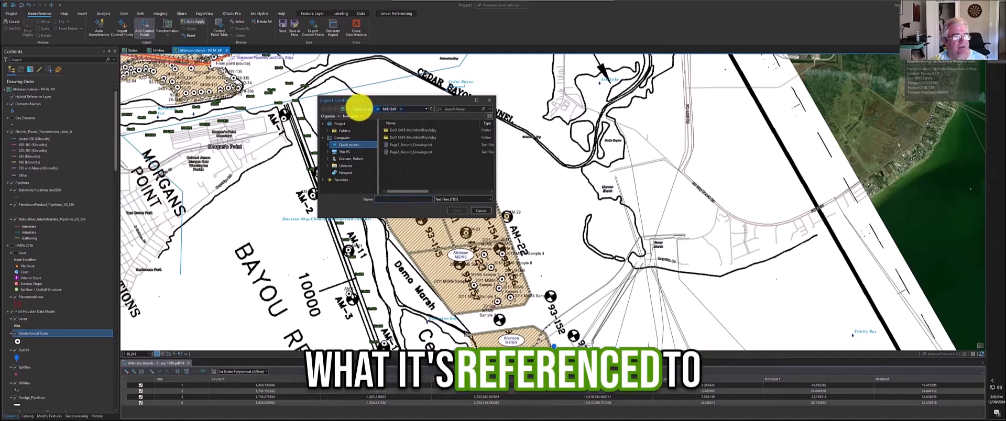
click(360, 109)
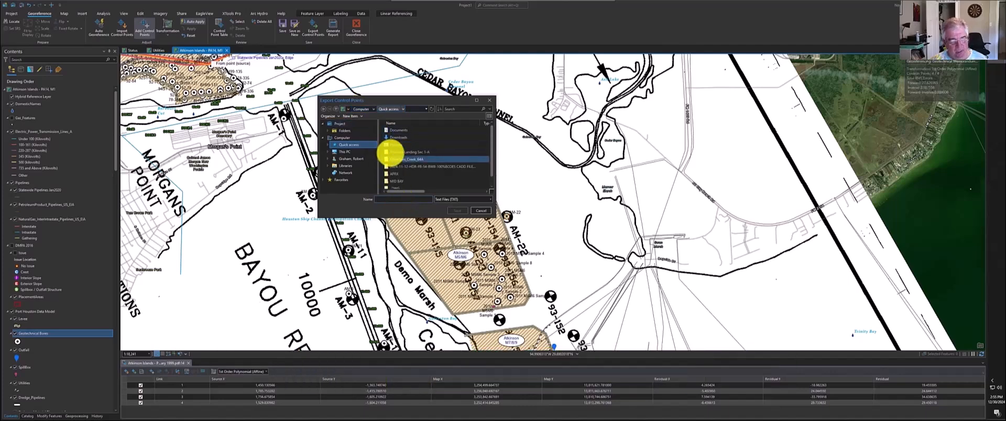
click(361, 131)
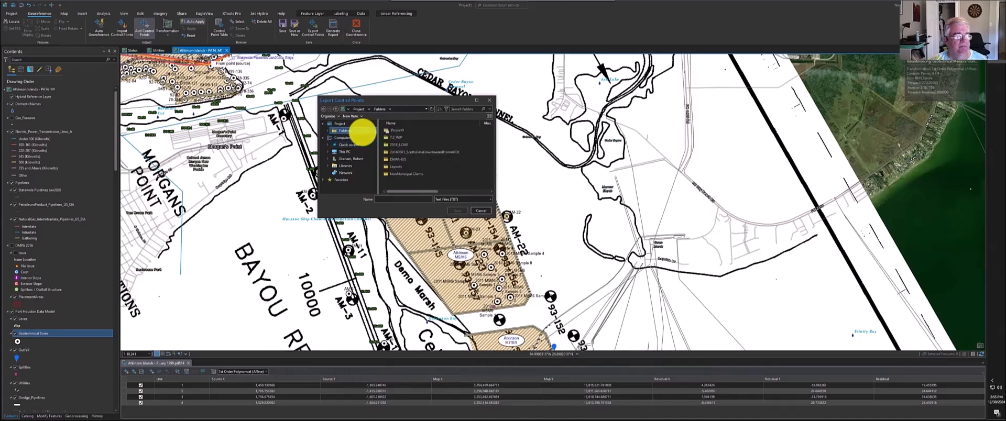
click(402, 199)
text(page)
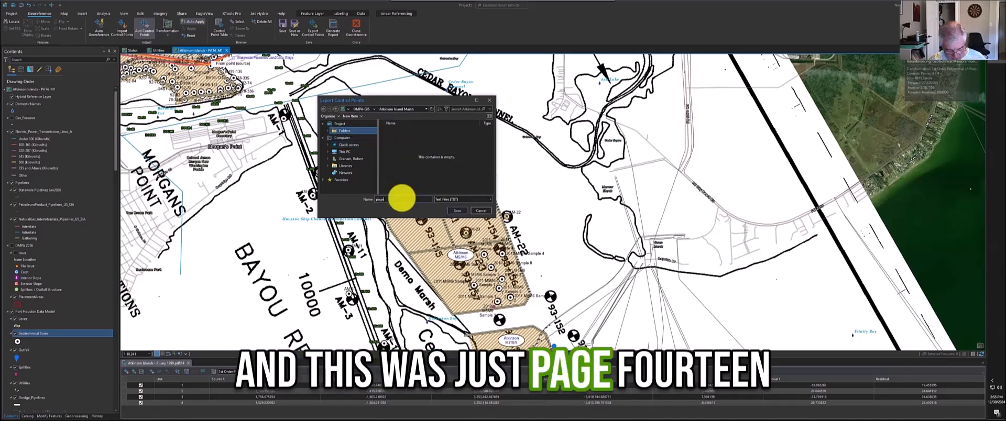
text(14)
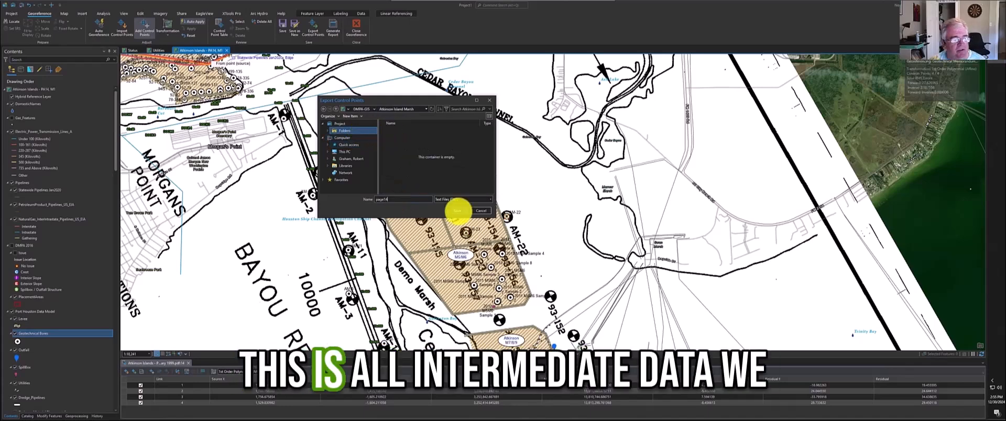
click(457, 211)
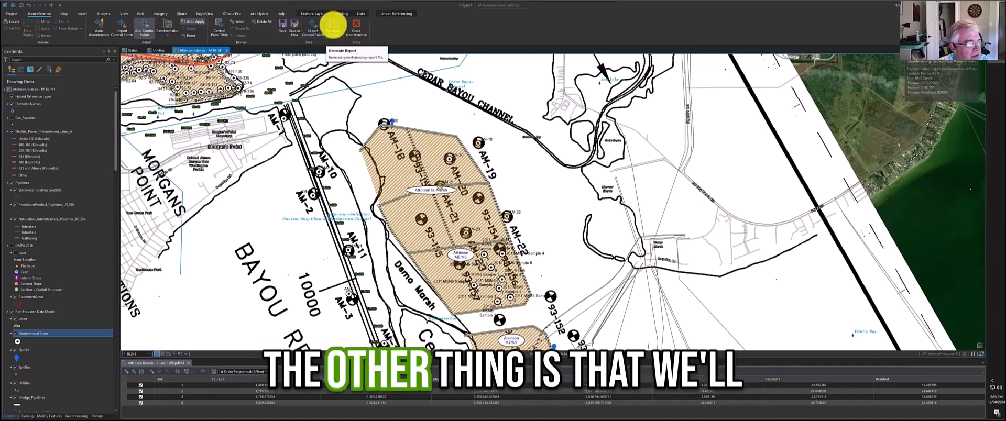
Step: Generate the georeferencing report and save it as an HTML file in the Atkinson Island Marsh folder
click(333, 26)
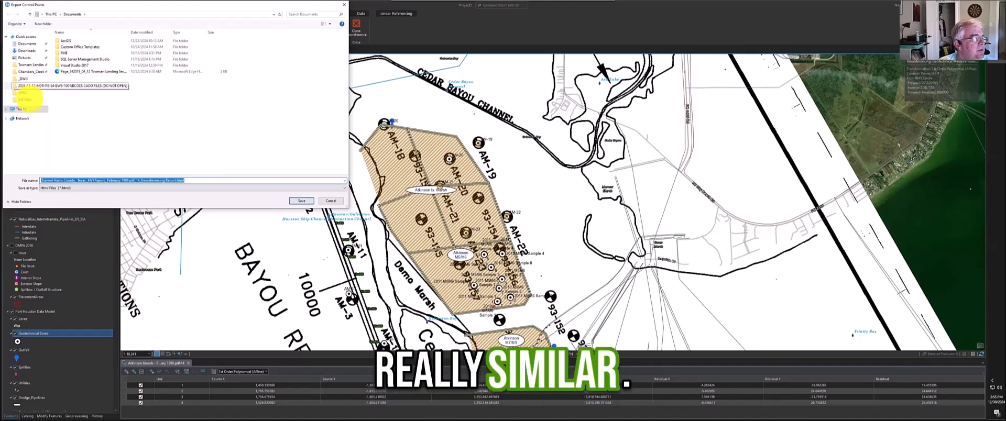
click(25, 100)
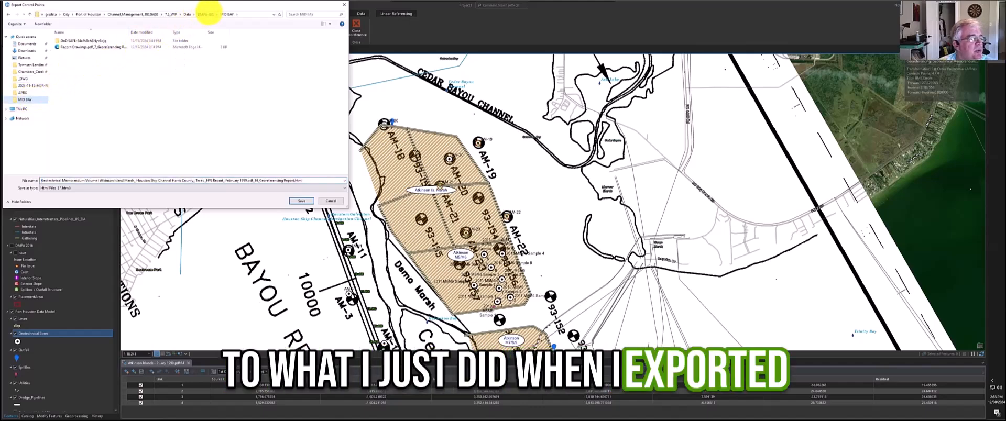
click(206, 14)
double_click(131, 44)
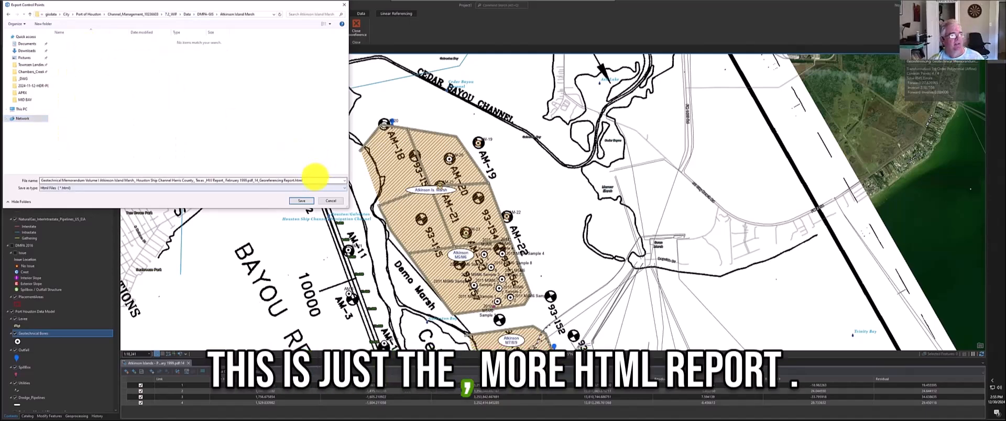
click(302, 200)
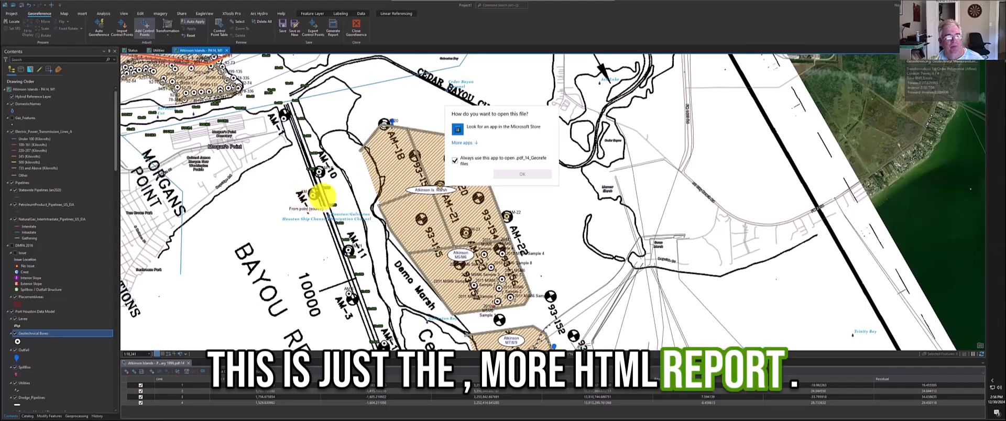
Step: Try to open the generated report in Adobe Acrobat Reader, keeping Microsoft Edge as the default app for PDF files
click(473, 143)
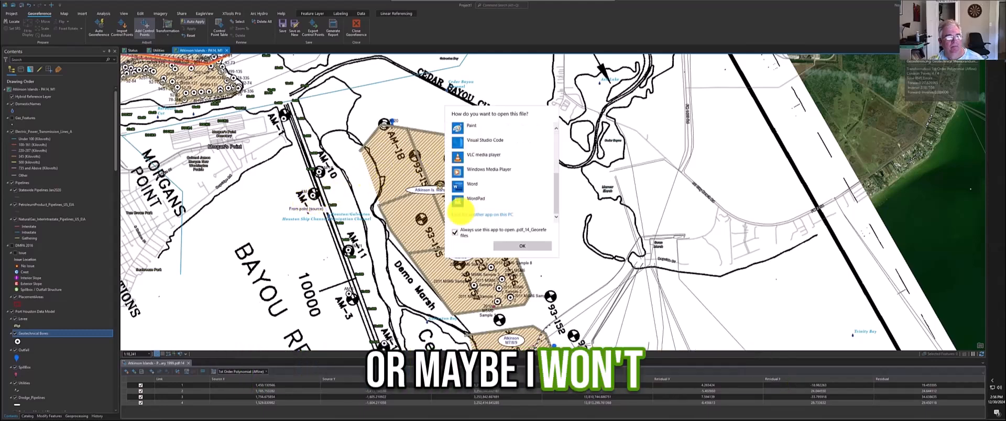
scroll(457, 211, down, 1)
scroll(458, 210, up, 1)
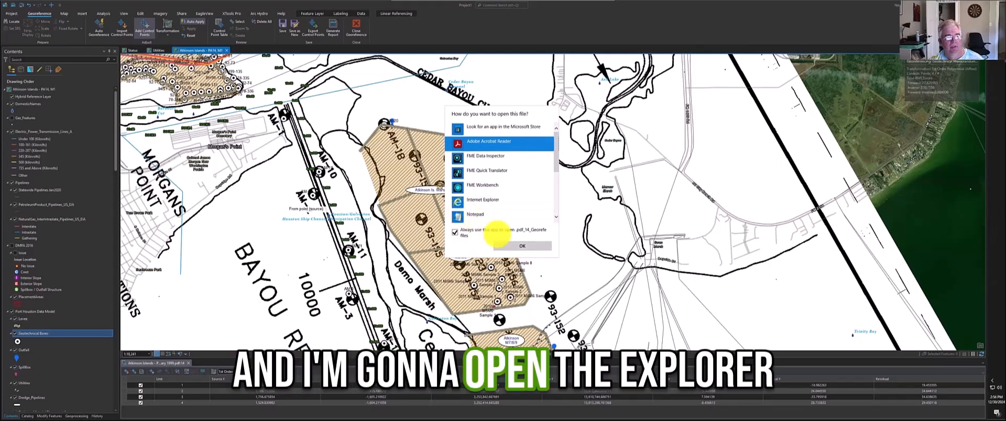
click(517, 246)
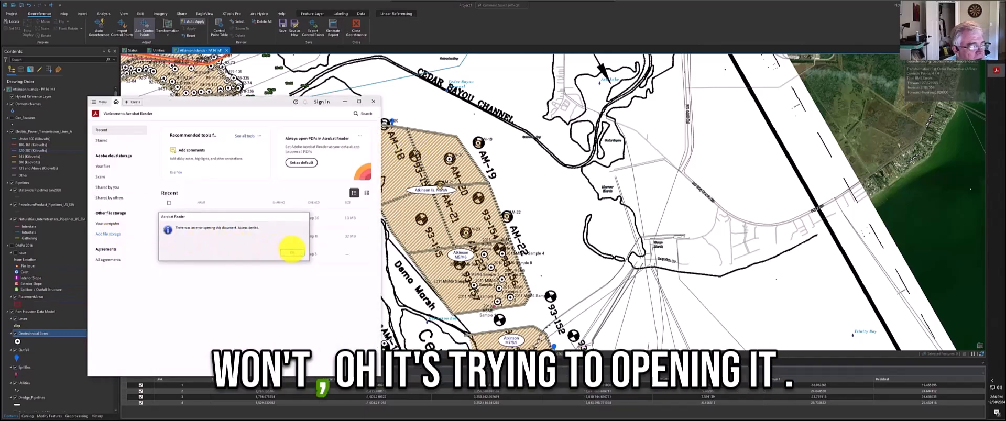
click(292, 252)
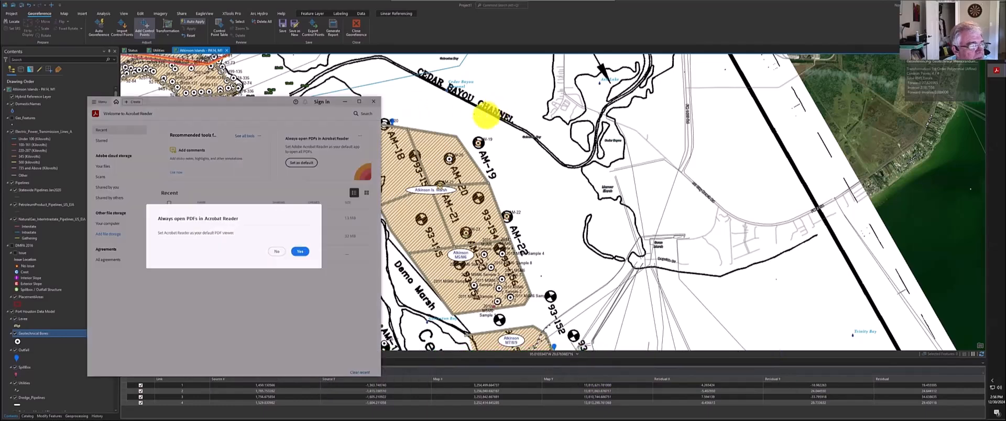
click(297, 251)
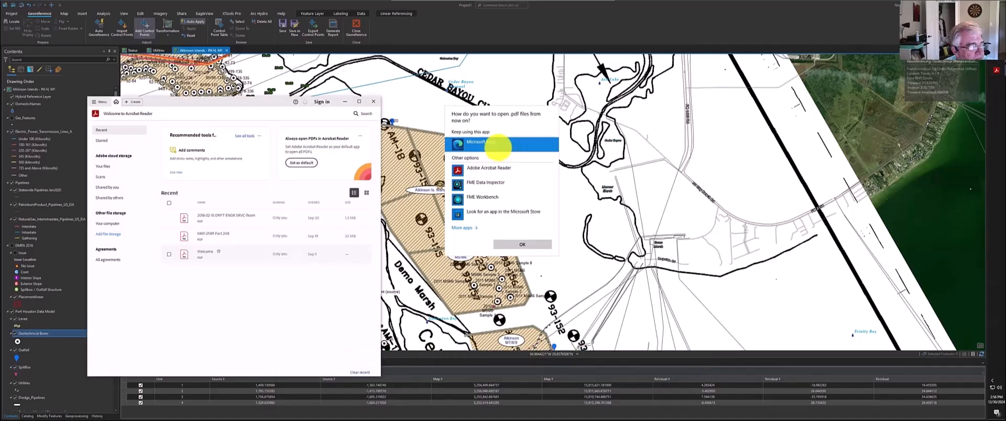
click(510, 244)
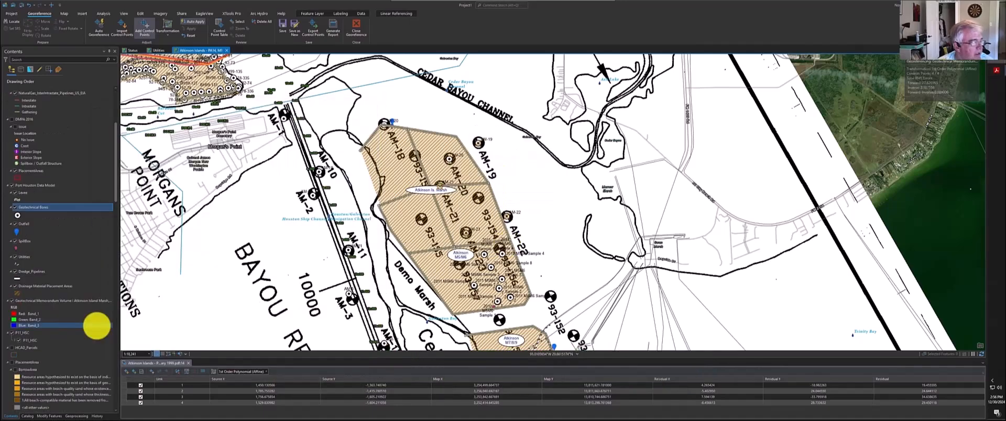
Step: Locate the temporary Geotechnical Memorandum raster and examine its place among the map layers
click(87, 302)
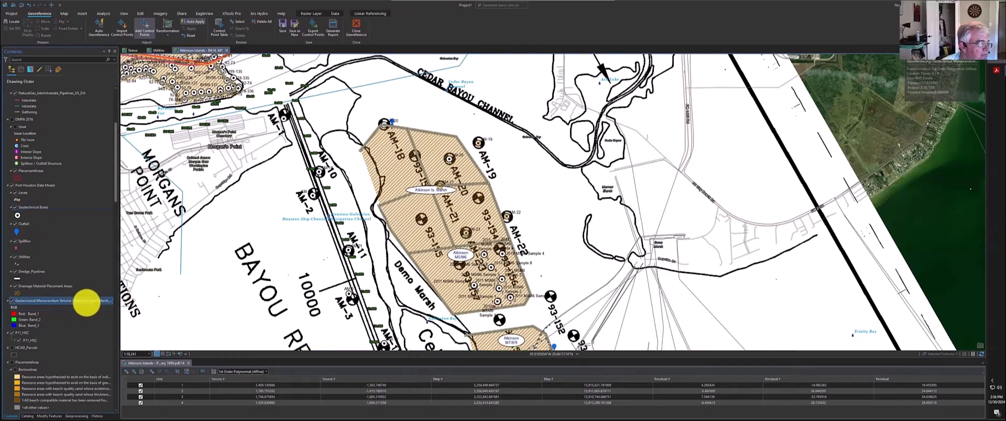
scroll(86, 303, down, 3)
click(86, 305)
scroll(86, 303, up, 8)
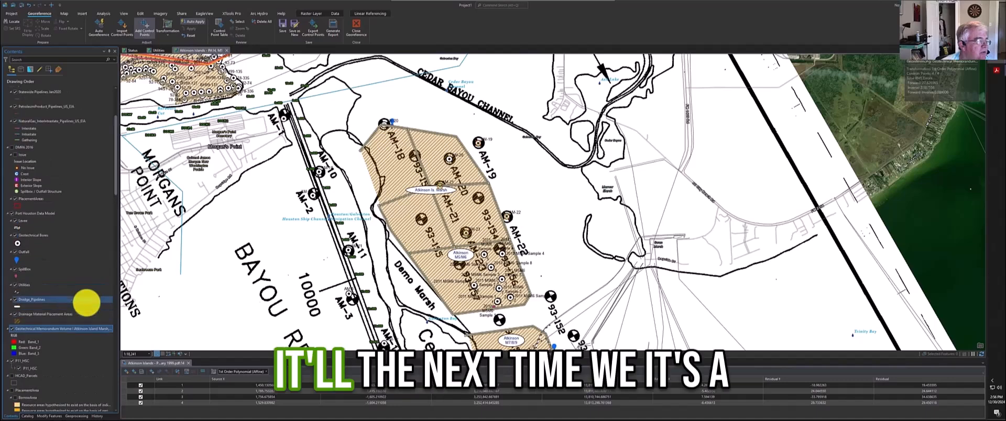
click(87, 304)
scroll(86, 303, up, 2)
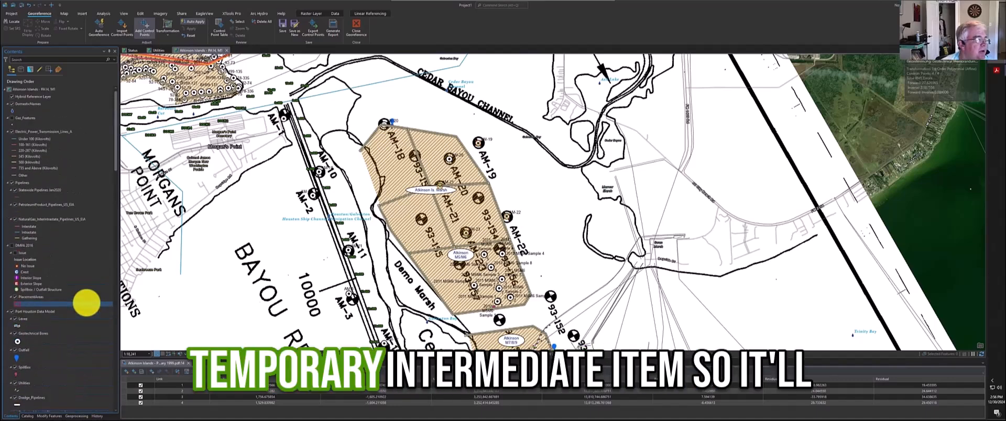
scroll(86, 303, down, 7)
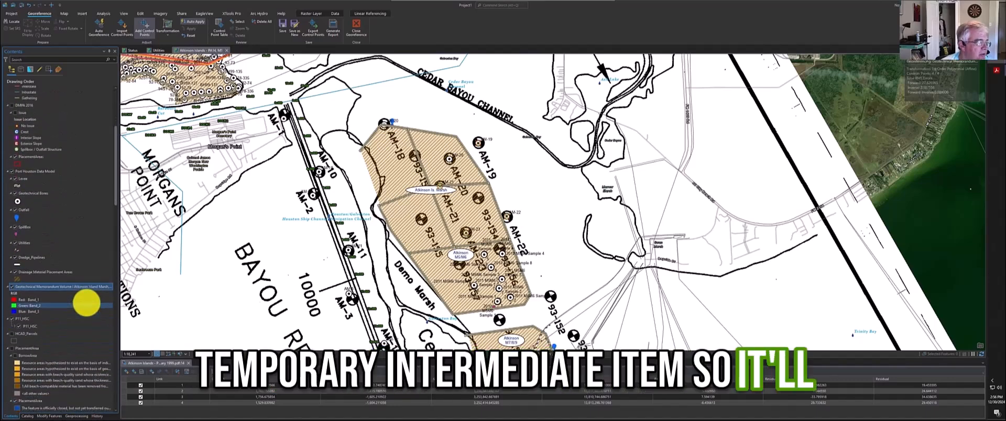
scroll(87, 303, down, 5)
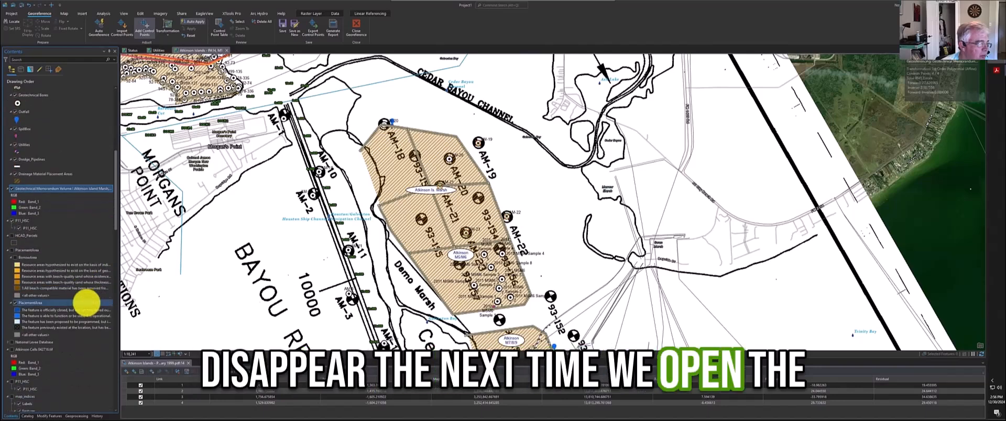
scroll(86, 303, up, 2)
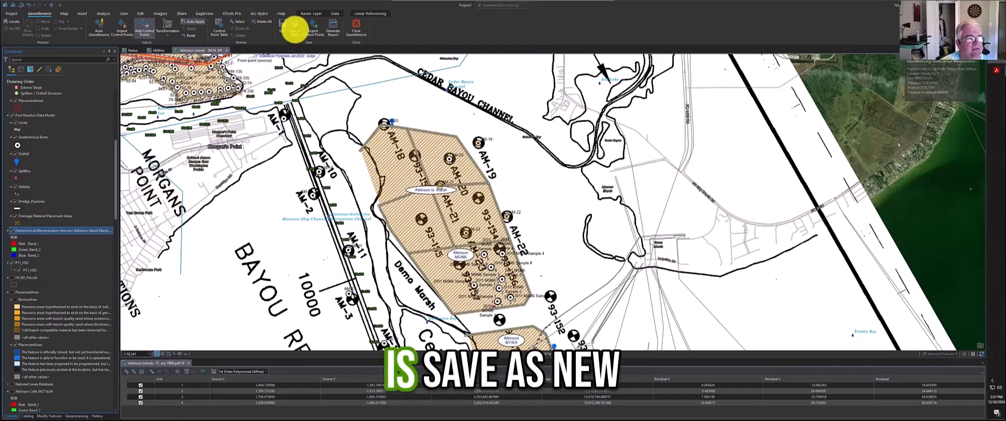
Step: Start saving the georeferenced plan as a new raster and set its output dataset to page14.tif
click(295, 26)
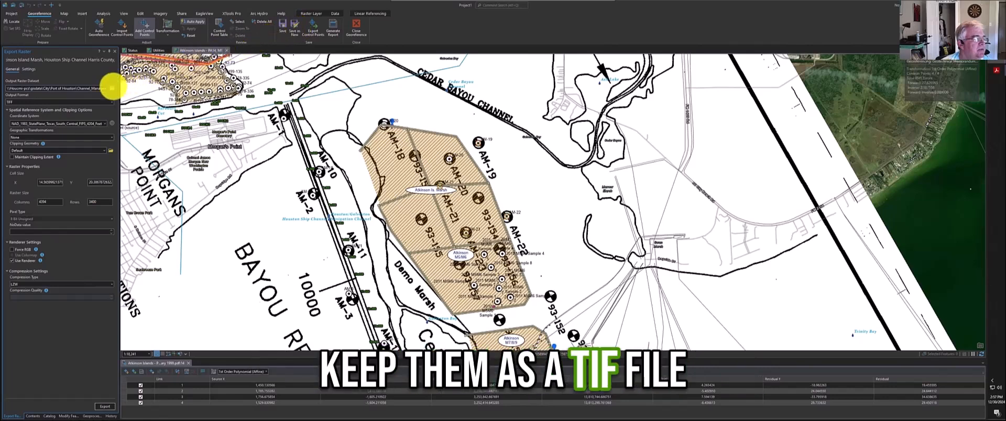
click(112, 88)
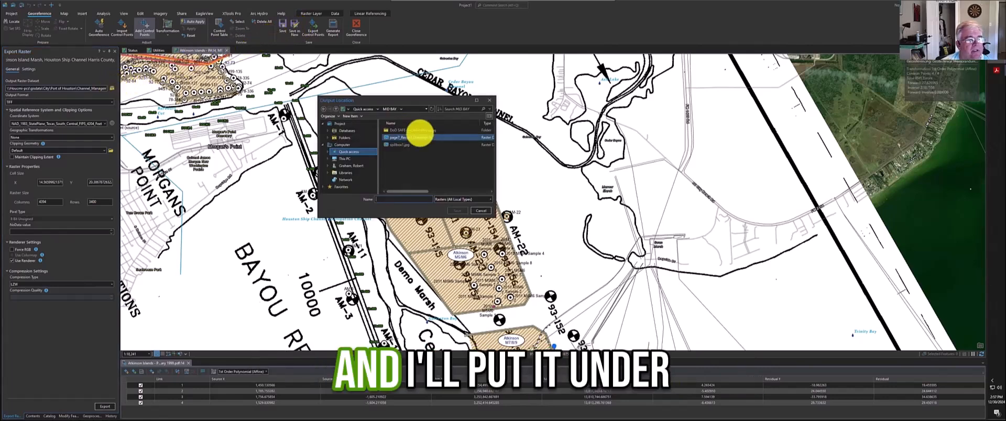
click(364, 109)
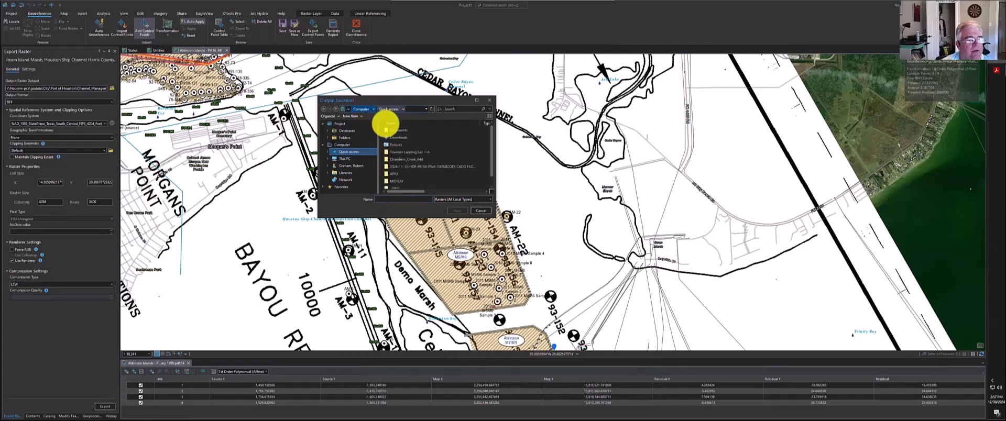
click(458, 211)
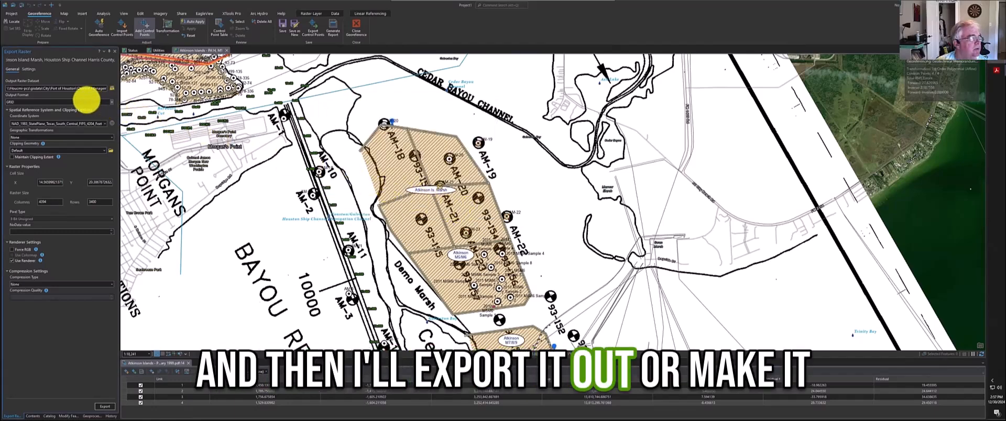
Step: Export the raster in TIFF format with LZW compression
click(86, 102)
click(84, 121)
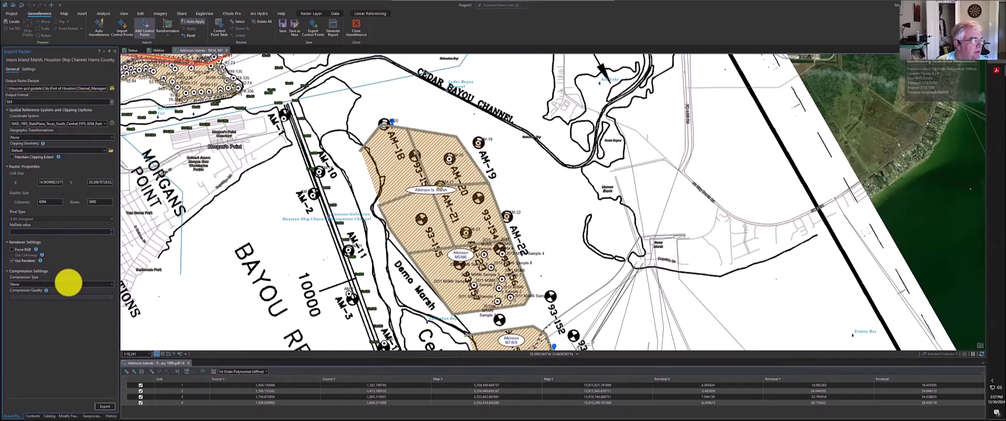
click(68, 284)
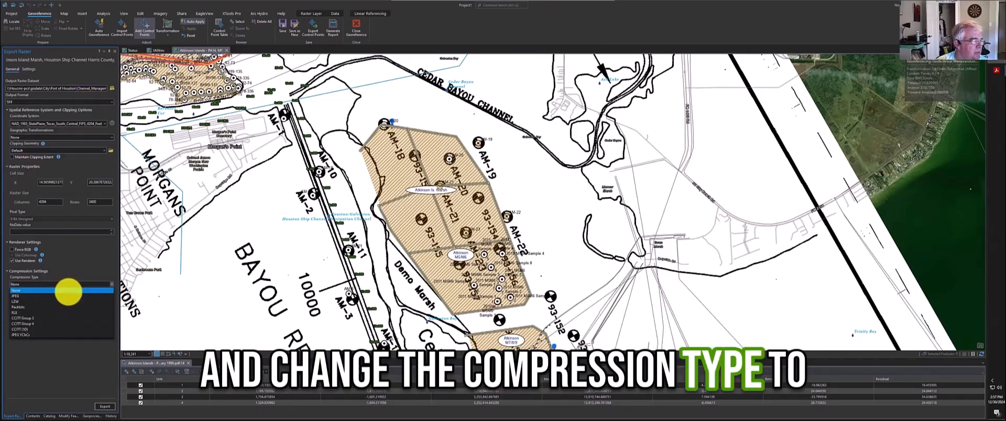
click(68, 301)
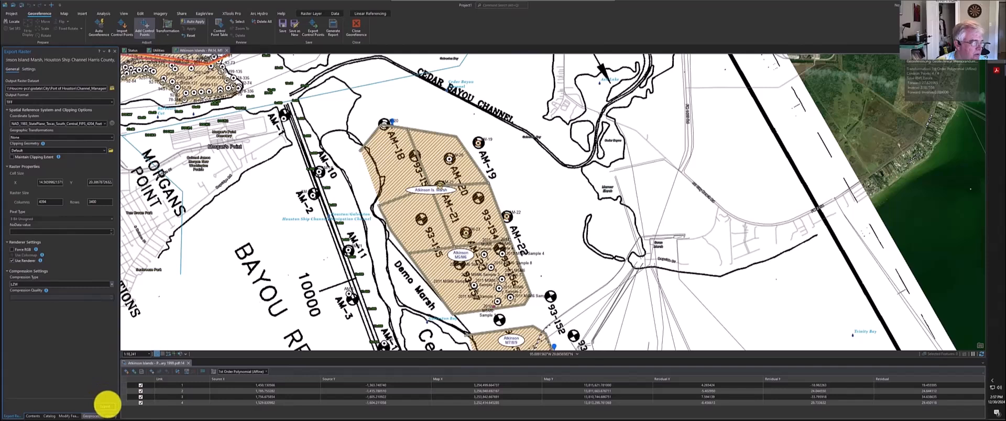
click(105, 406)
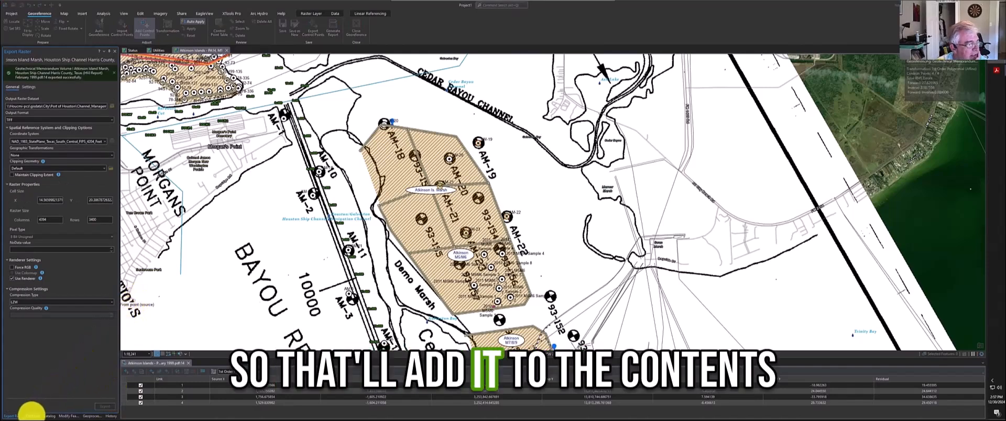
Step: Close the georeferencing session, discarding unsaved edits, and remove the original Geotechnical Memorandum raster layer from the map
click(33, 417)
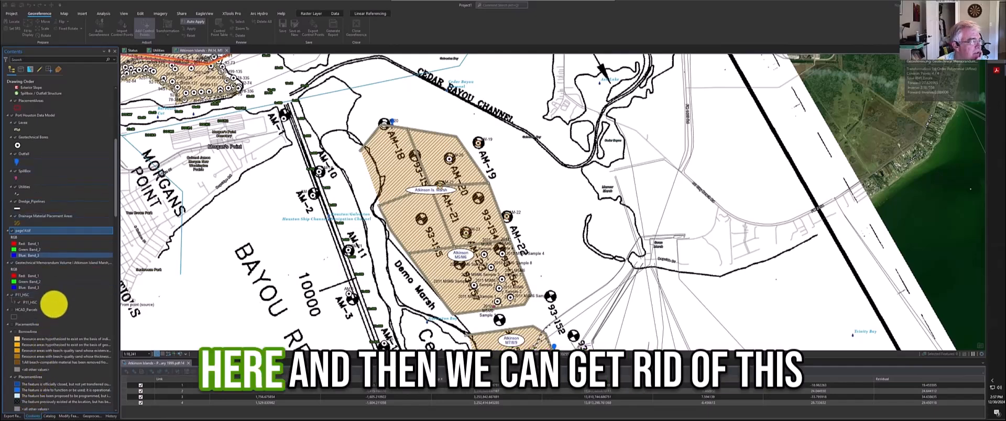
click(61, 263)
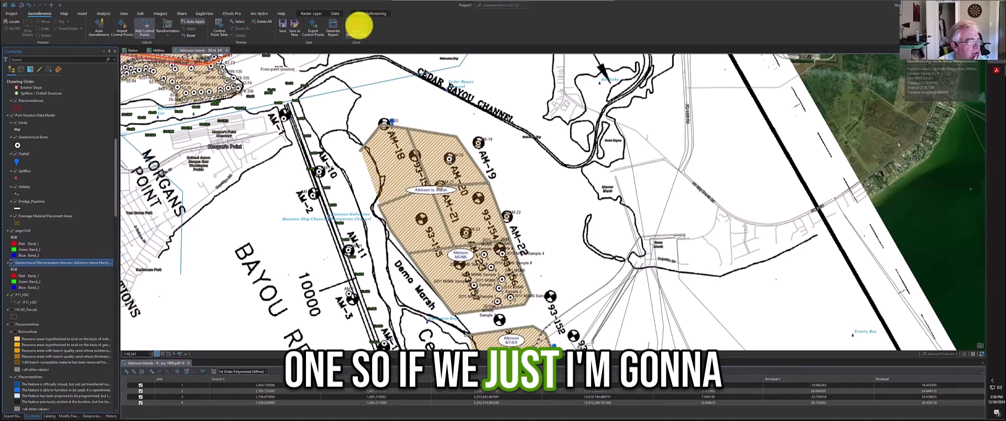
click(358, 25)
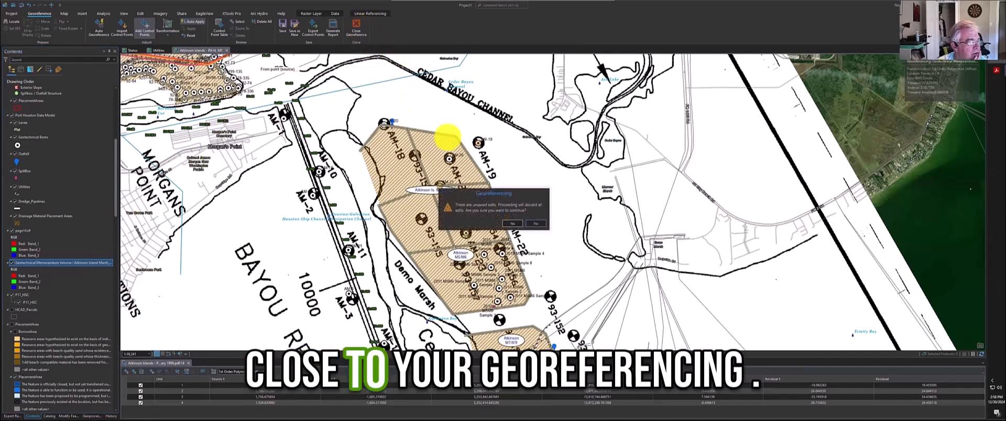
click(515, 223)
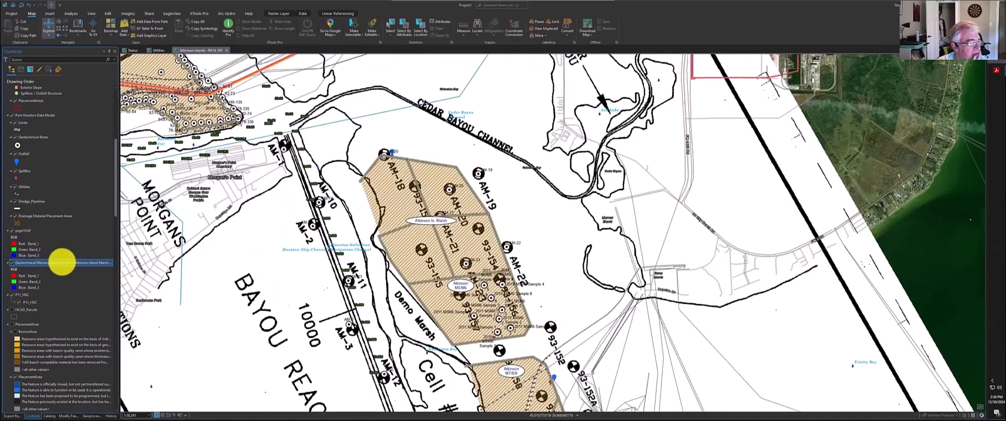
right_click(61, 262)
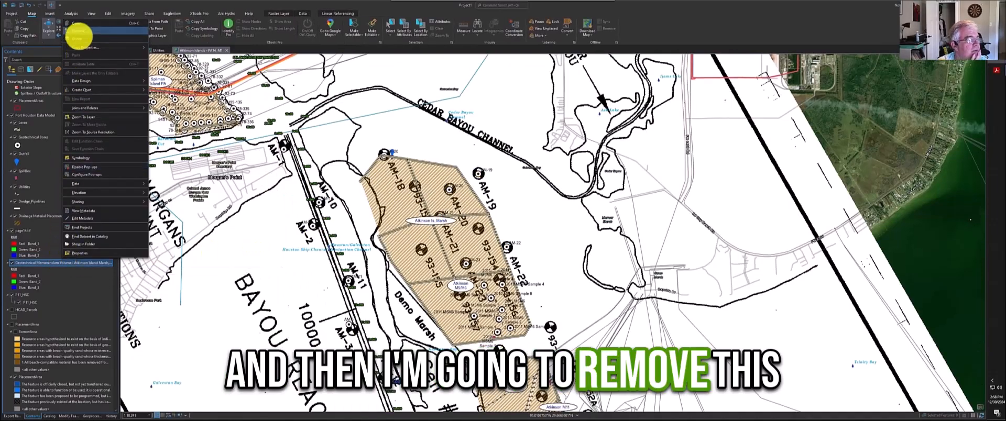
click(79, 32)
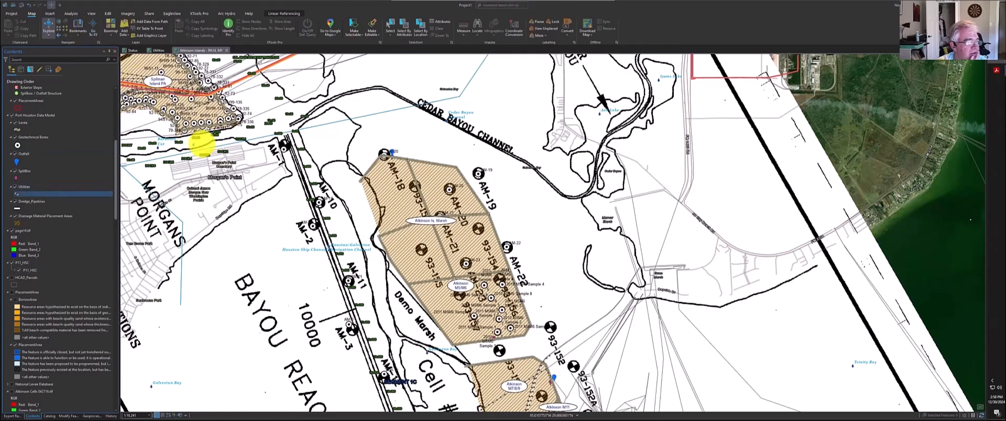
Step: Inspect the exported page14.tif plan against the placement areas and geotechnical bores around Atkinson Island Marsh and Spilman Island
scroll(372, 303, down, 3)
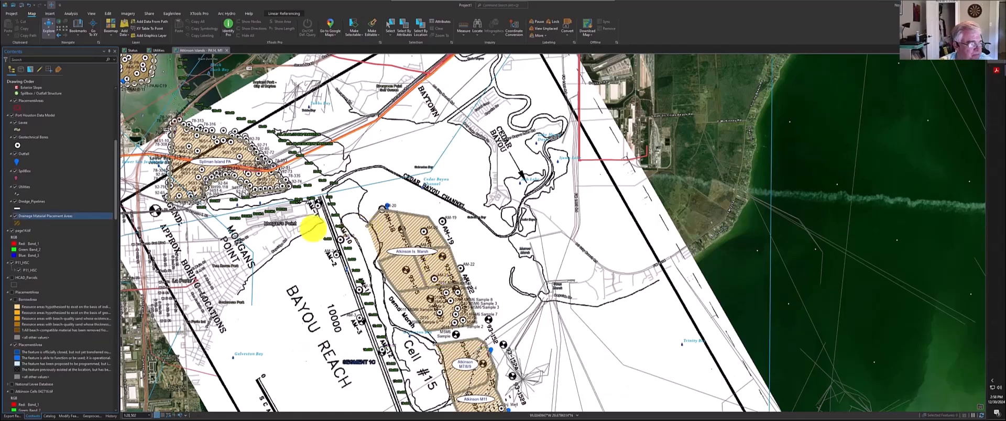
drag(550, 295, 490, 206)
drag(449, 267, 584, 278)
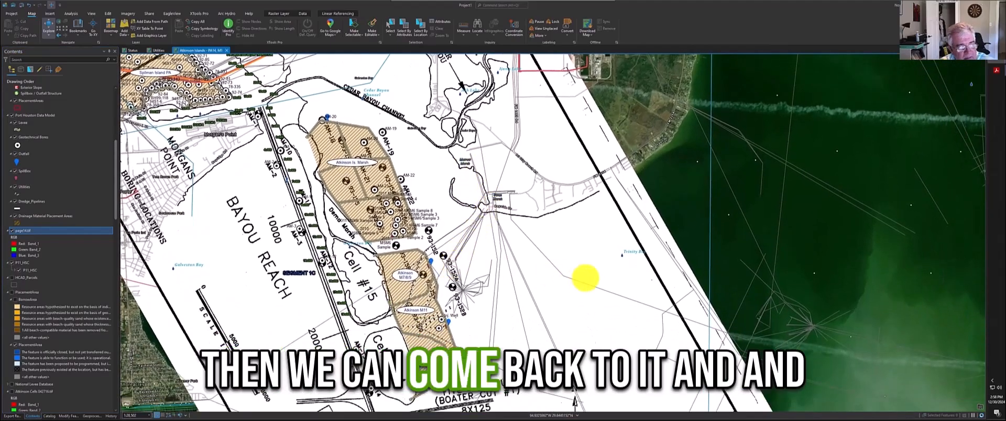
drag(456, 175, 517, 250)
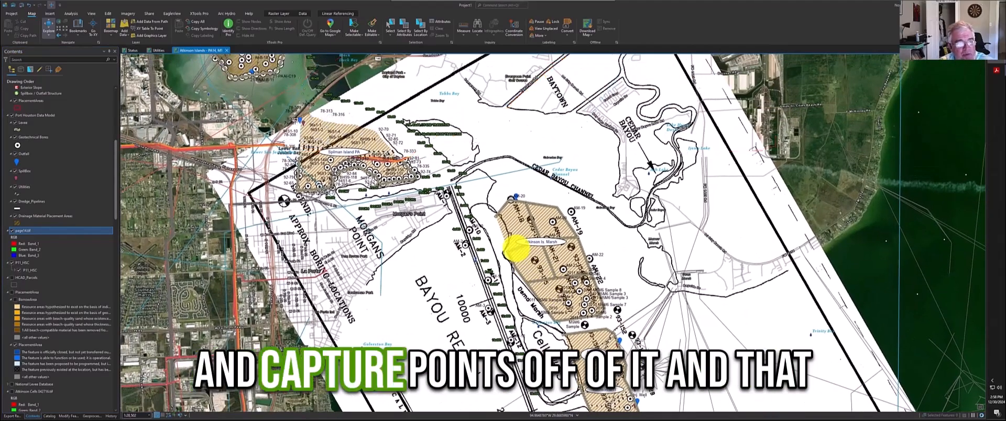
scroll(555, 257, up, 1)
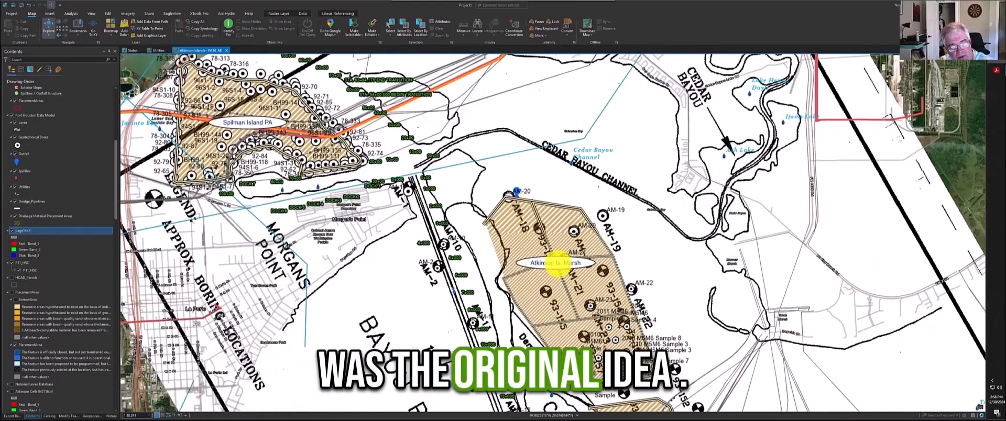
scroll(589, 306, up, 1)
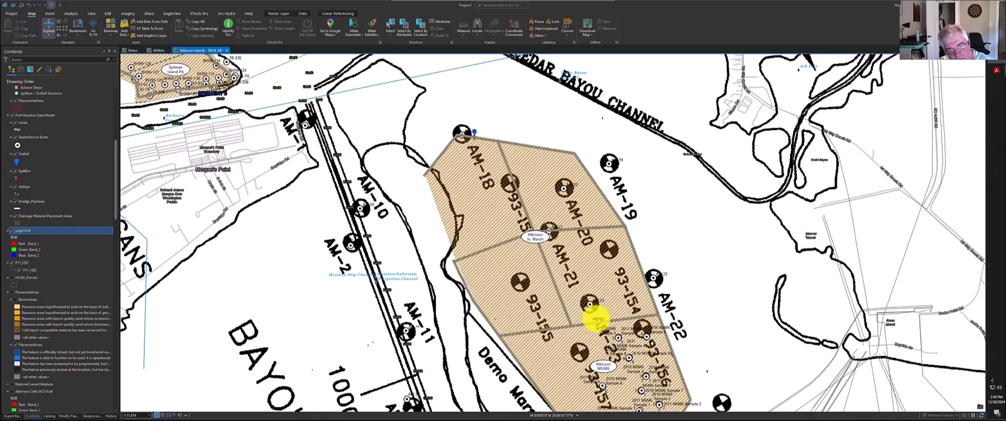
Step: Select the Geotechnical Bores layer and enable editing on it
drag(640, 390, 585, 258)
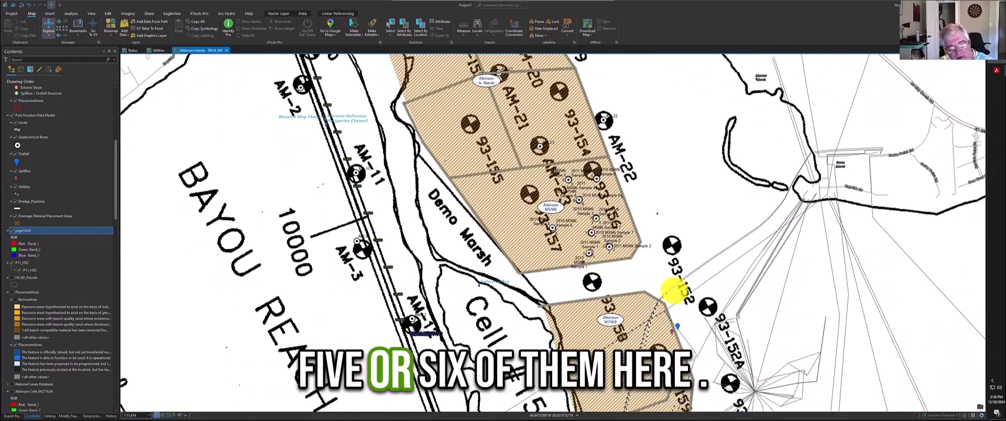
drag(708, 297, 631, 192)
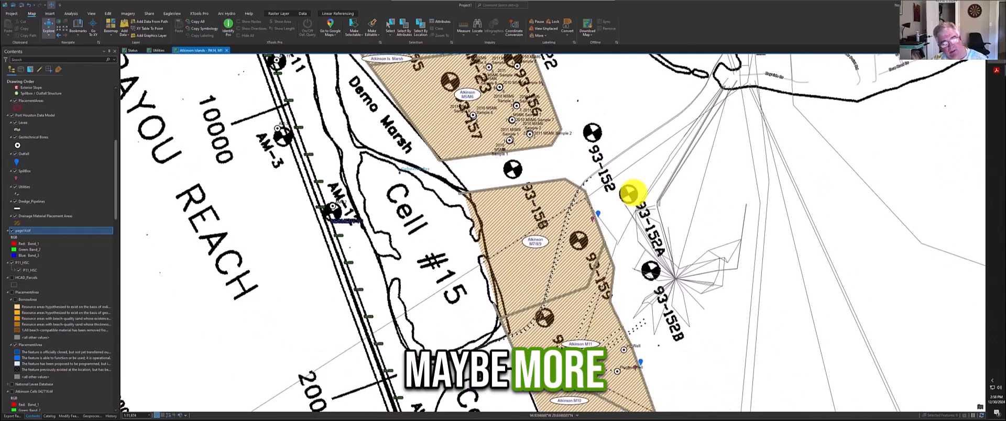
drag(562, 182, 613, 321)
drag(599, 252, 608, 273)
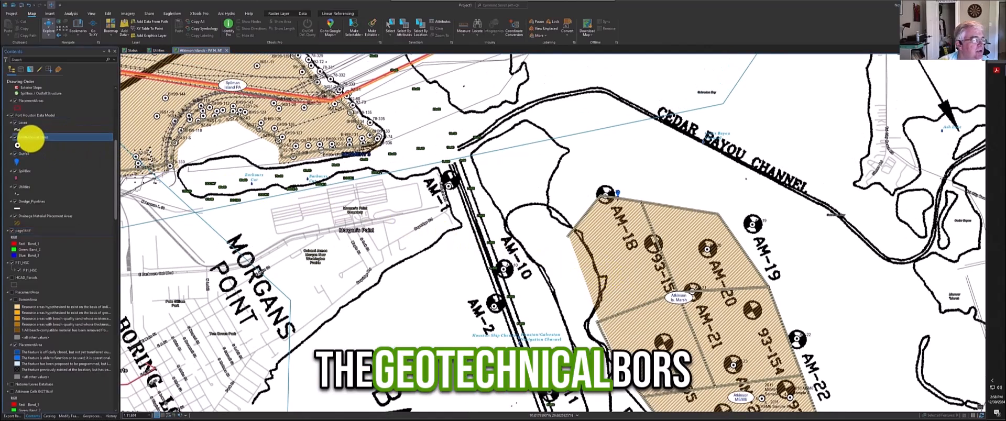
click(32, 138)
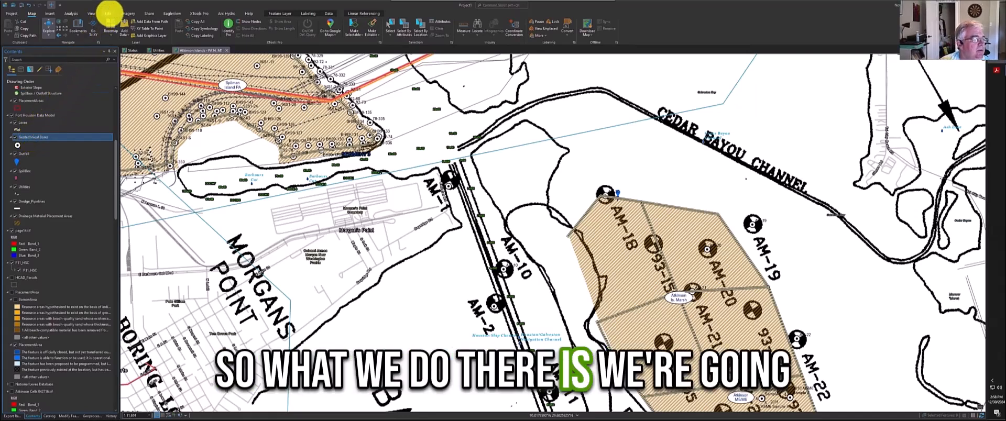
click(108, 13)
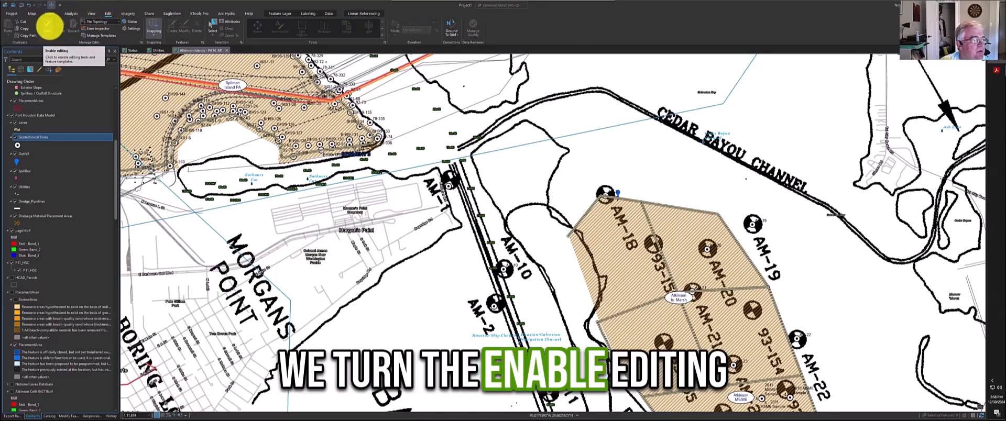
click(49, 27)
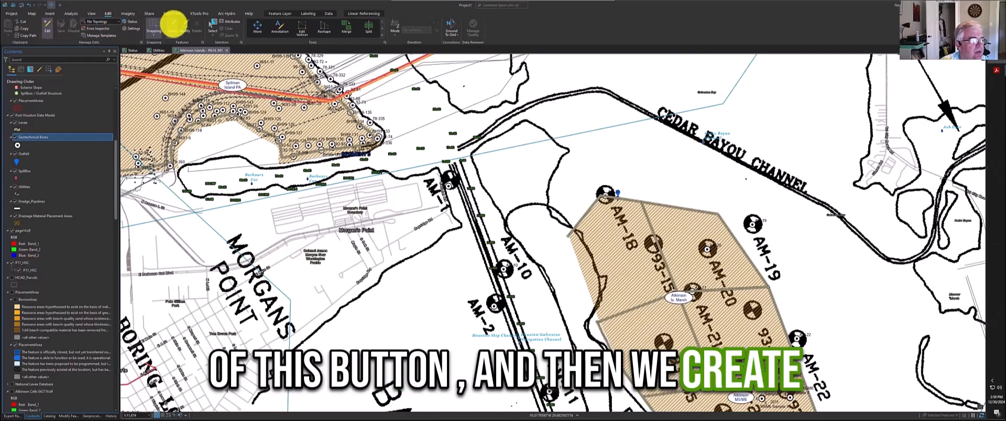
Step: Create a Geotechnical Bores point on the plan's 93-153 boring symbol in Atkinson Island Marsh
click(173, 26)
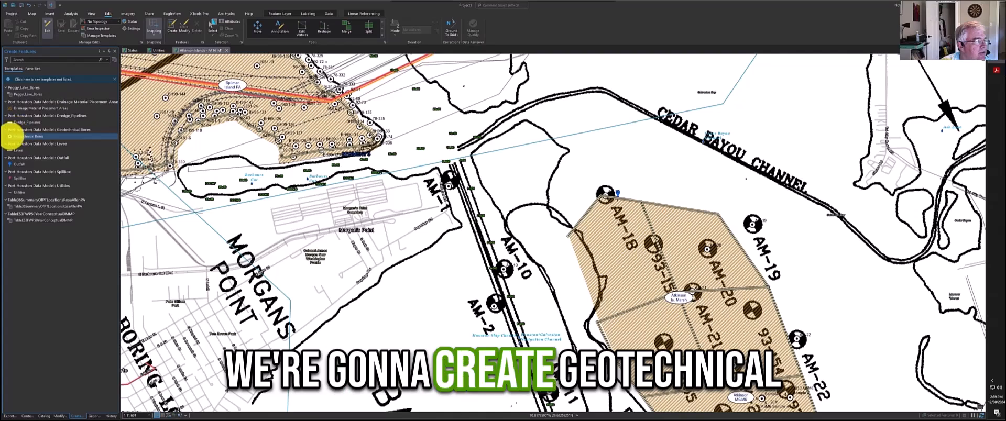
click(13, 136)
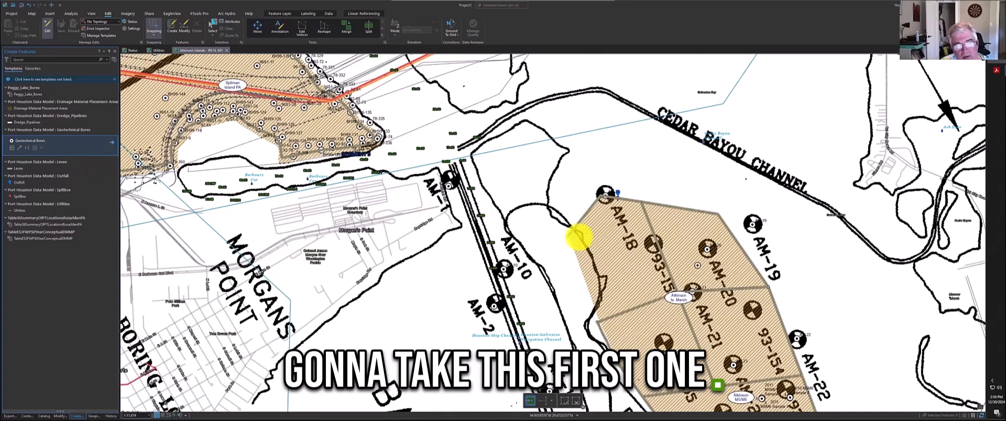
scroll(665, 247, up, 3)
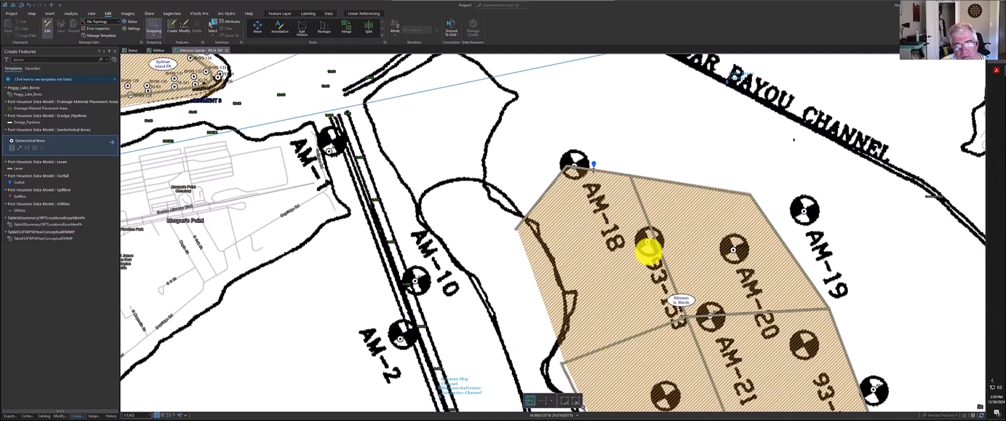
click(650, 242)
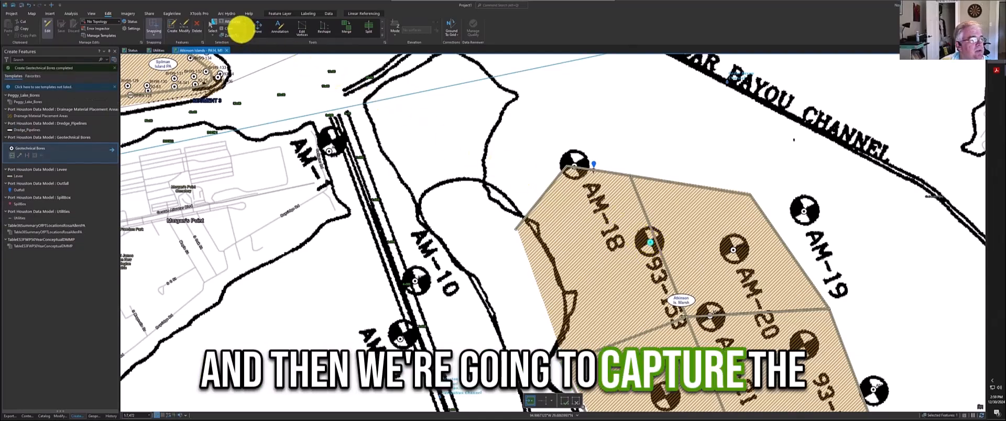
Step: Display the new bore's attributes and set its Sample ID to 93-153
click(230, 23)
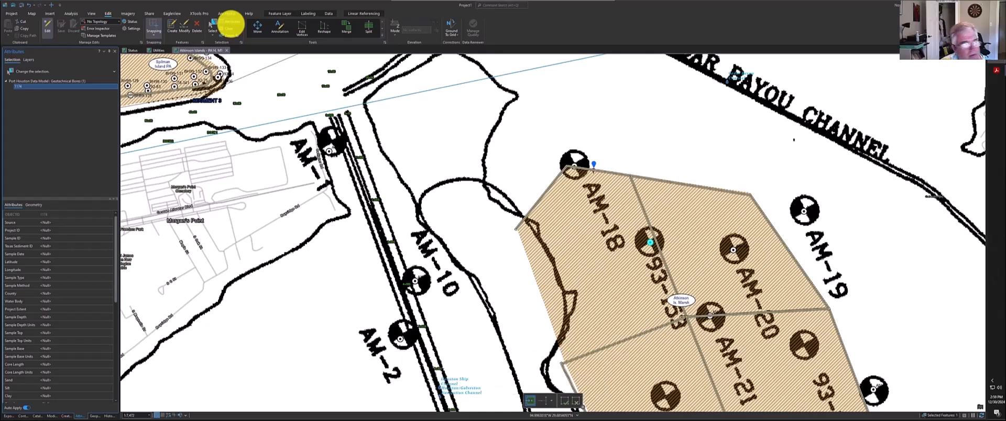
click(77, 238)
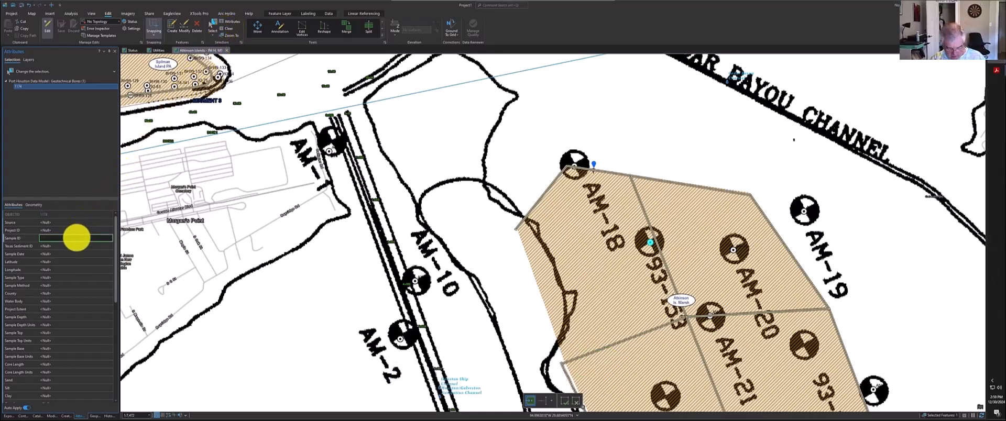
text(93-)
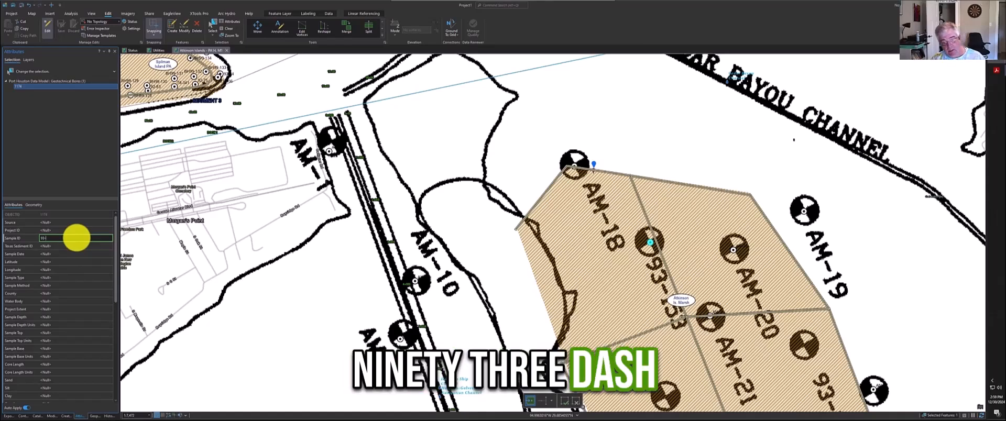
text(153)
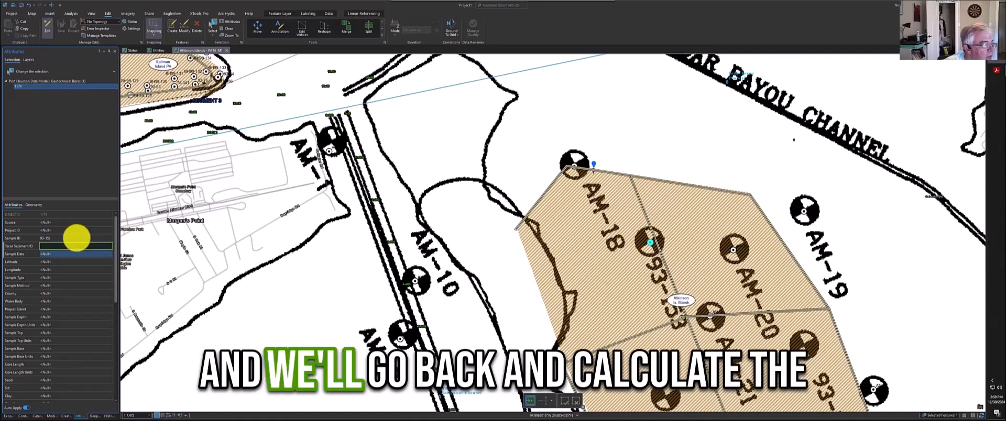
Step: Copy the Geotechnical Memorandum Volume I PDF's path from File Explorer and paste it into the 93-153 bore's Source field in ArcGIS Pro
click(76, 267)
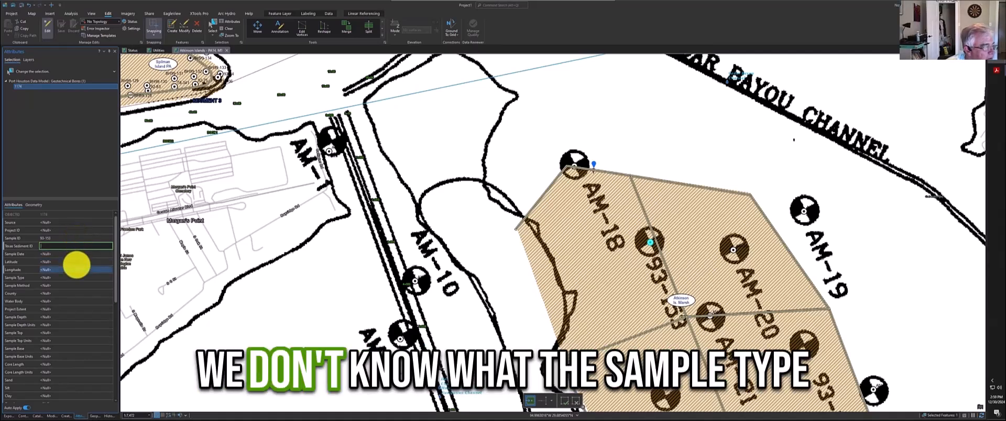
key(Down)
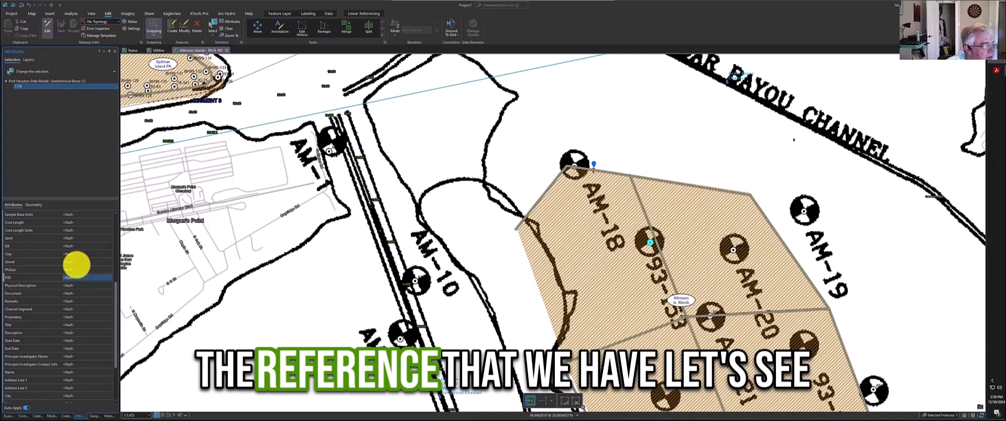
scroll(77, 264, up, 3)
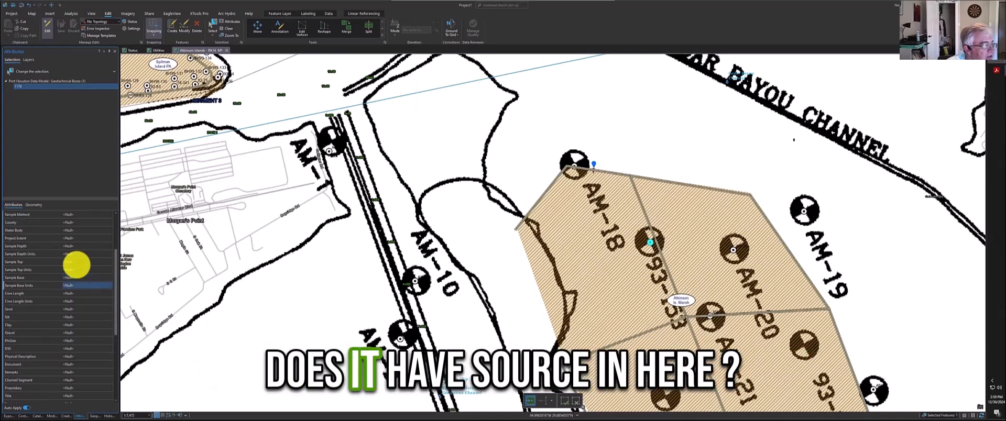
scroll(76, 265, up, 3)
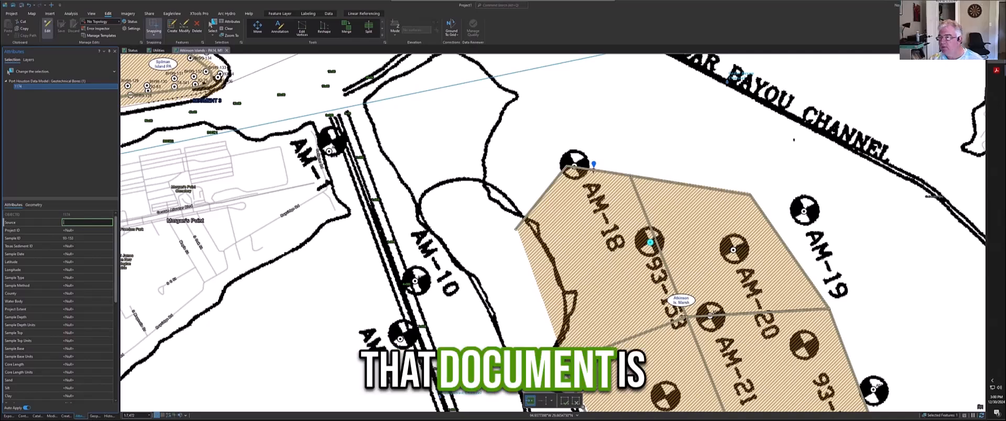
drag(1005, 195, 837, 184)
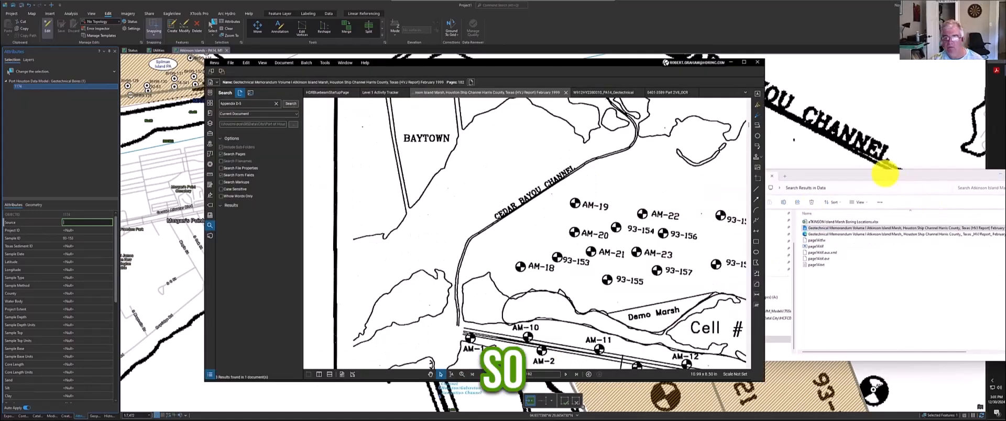
click(884, 174)
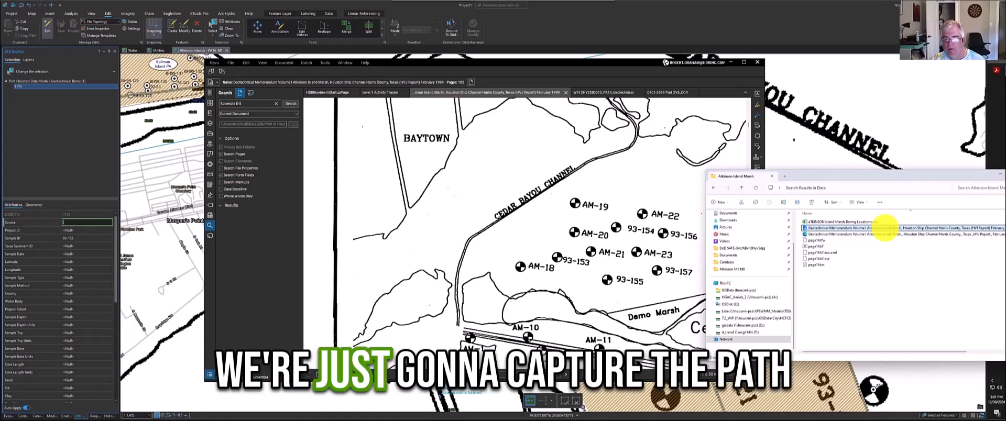
right_click(885, 228)
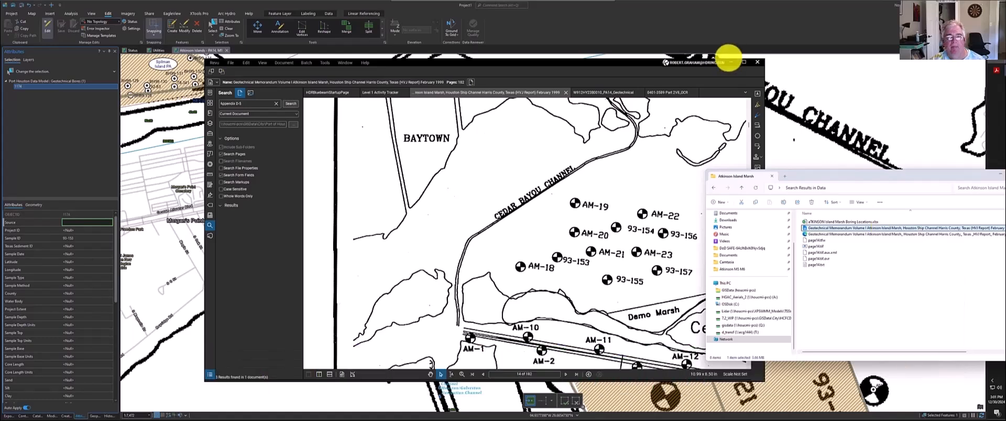
click(729, 58)
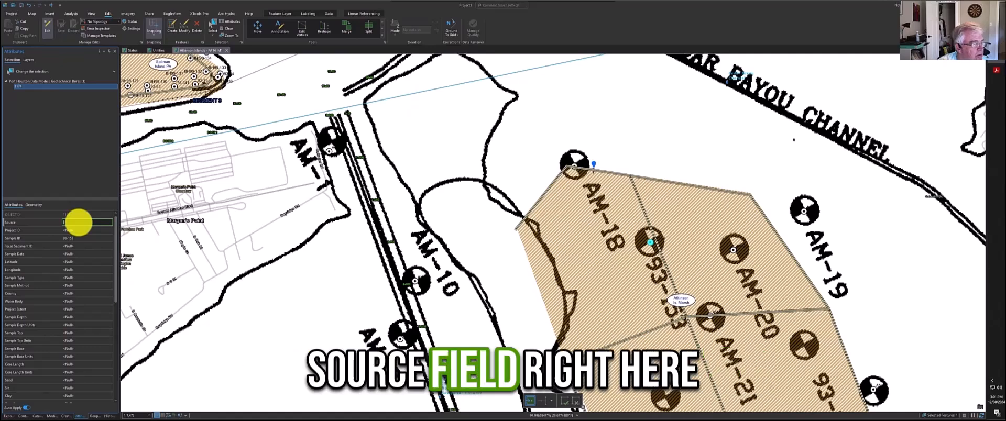
key(ctrl+v)
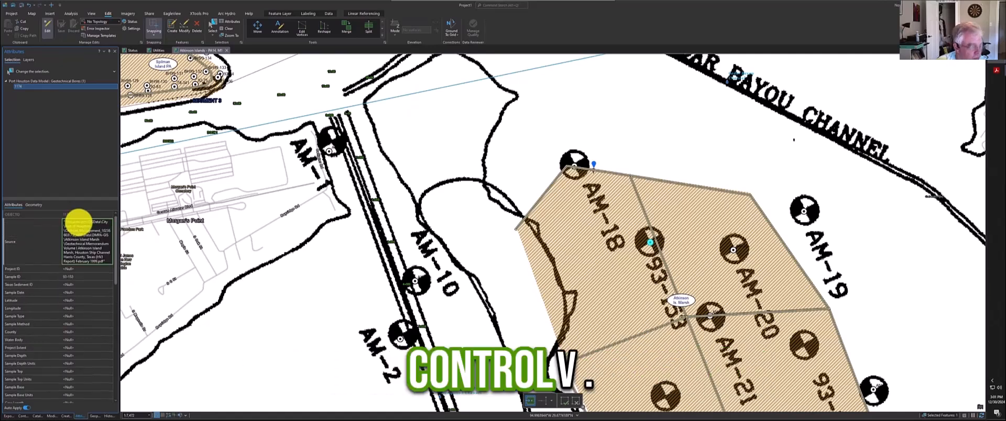
key(Tab)
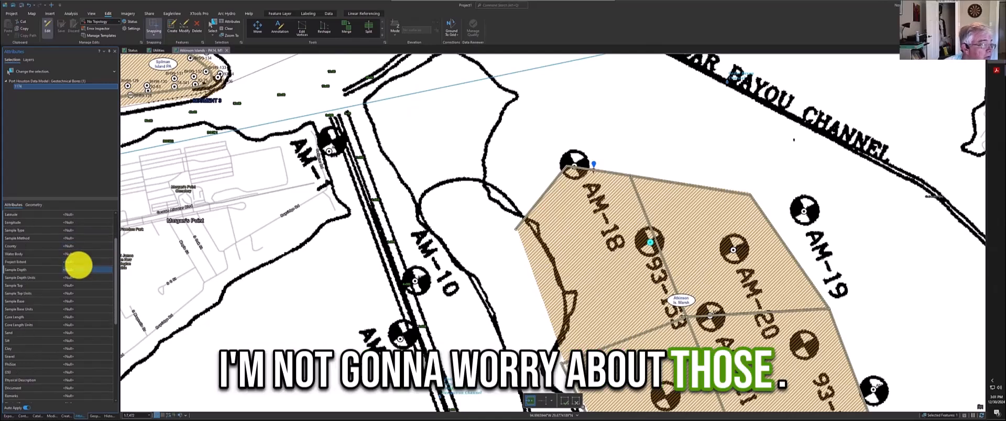
scroll(79, 266, down, 5)
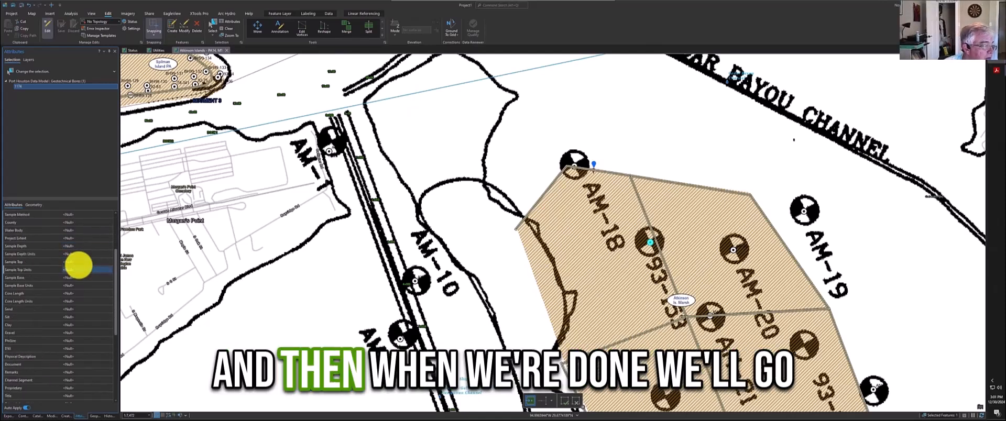
scroll(78, 266, up, 6)
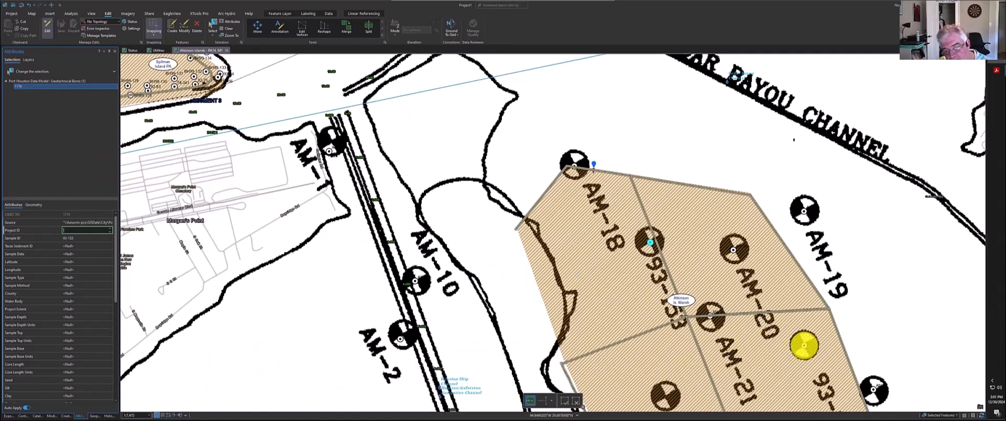
Step: Add a bore on the 93-154 symbol with Sample ID 93-154 and the copied memorandum path as its Source
drag(805, 345, 656, 193)
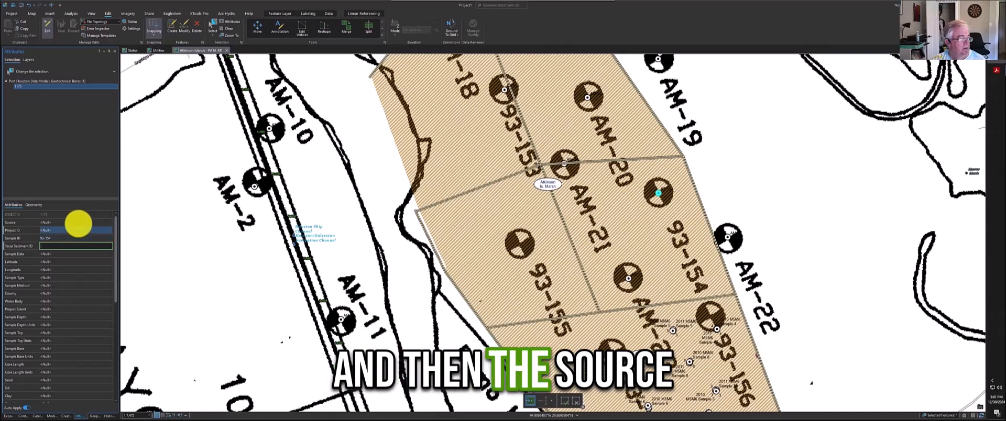
click(78, 223)
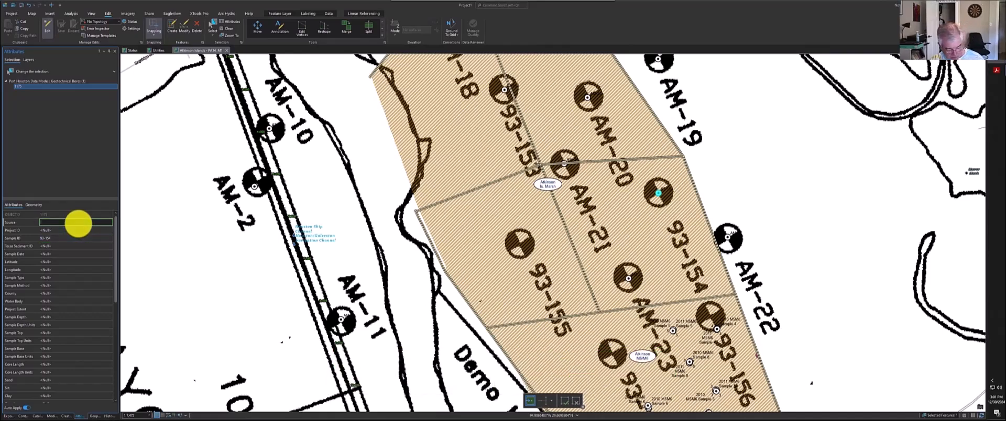
key(ctrl+v)
key(Tab)
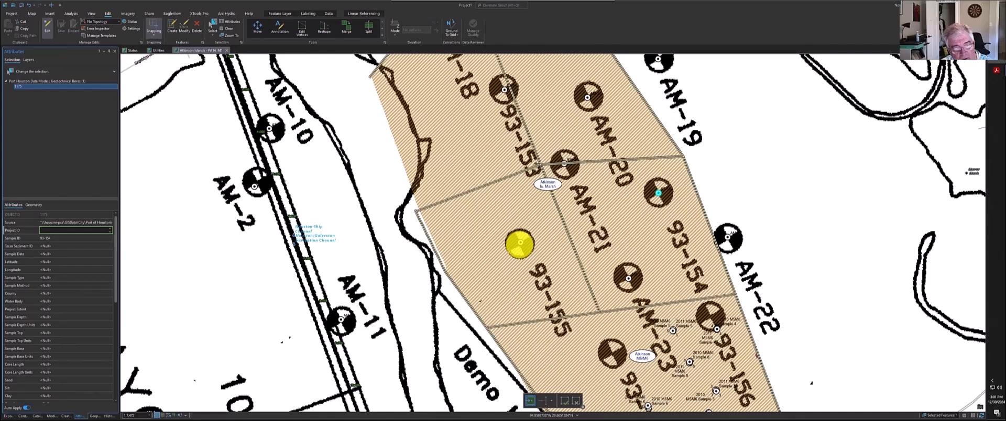
Step: Add bores on the 93-155 and 93-157 symbols with matching Sample IDs, giving 93-155 the memorandum path as its Source
click(520, 243)
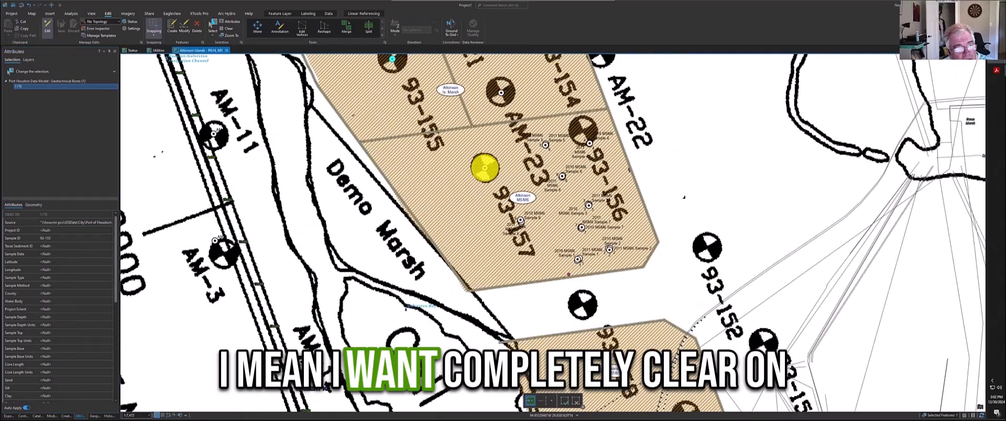
click(716, 376)
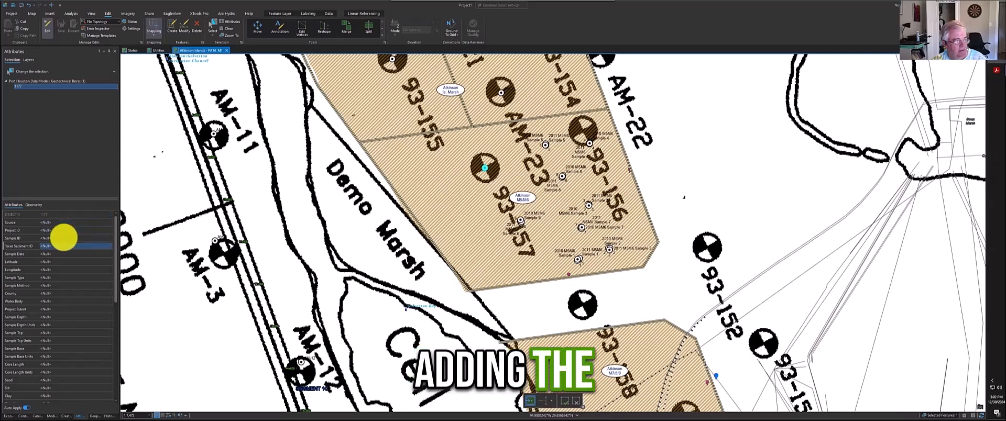
click(63, 238)
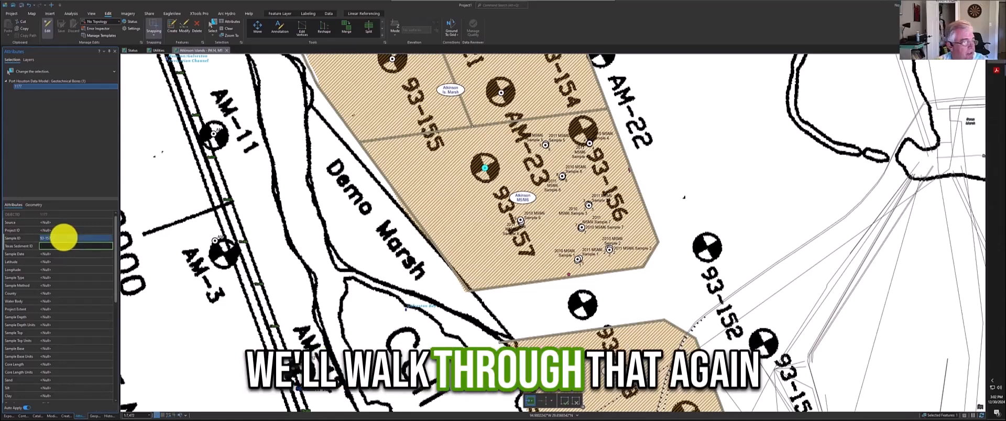
key(Return)
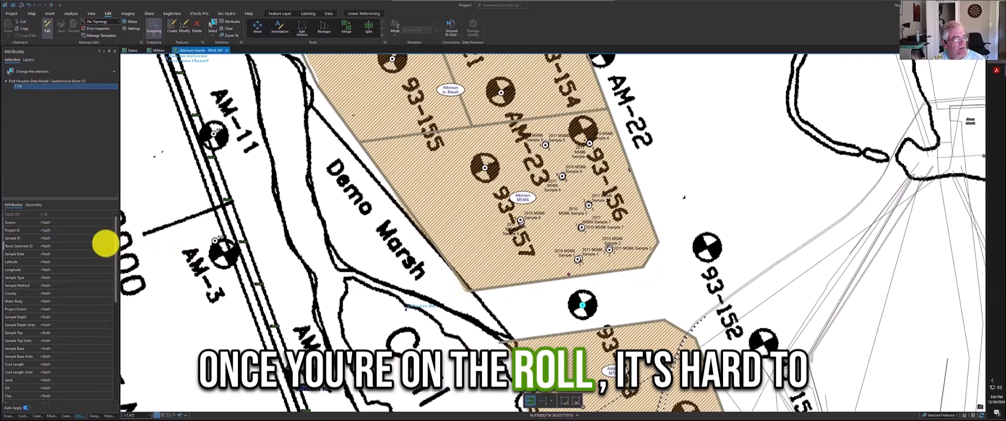
Step: Set the new bore's Sample ID to 93-158 and enter the copied memorandum path as its Source
click(81, 239)
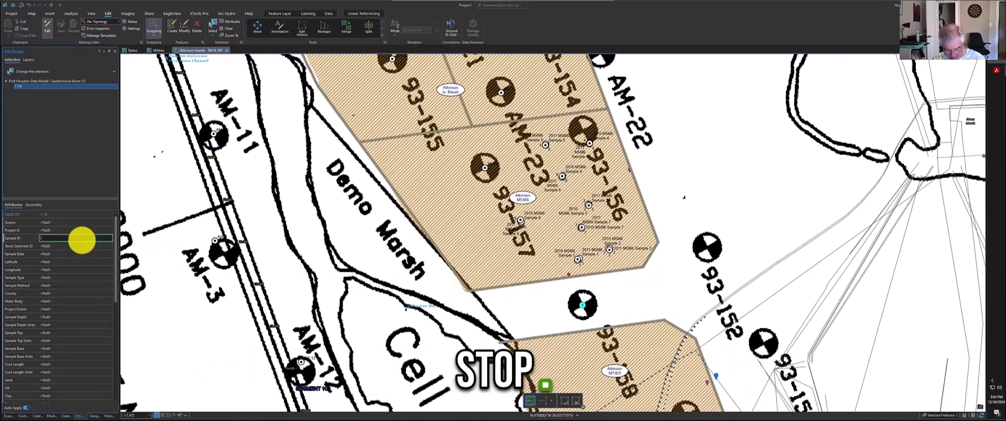
text(93)
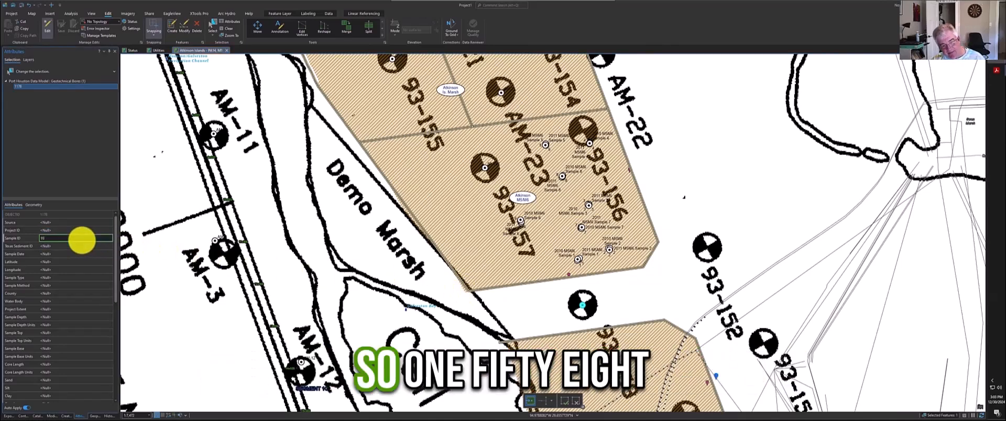
text(-158)
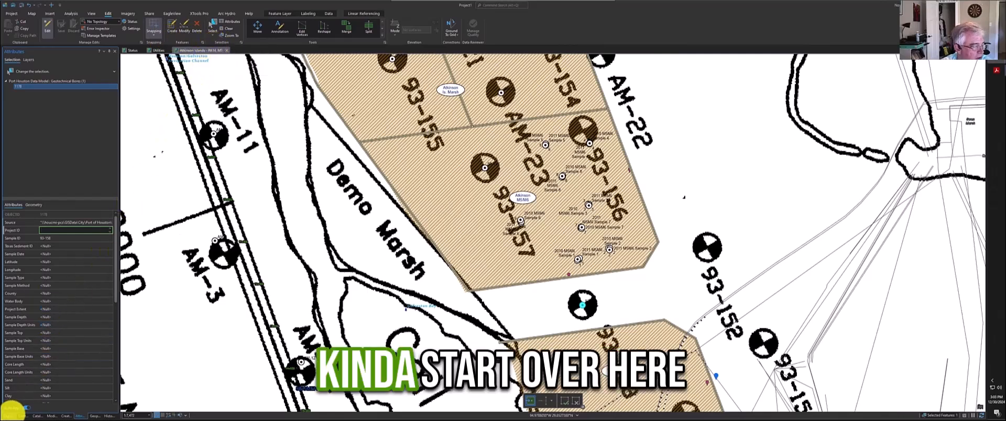
Step: Hide the georeferenced boring plan raster and remove its layer from the map
click(19, 415)
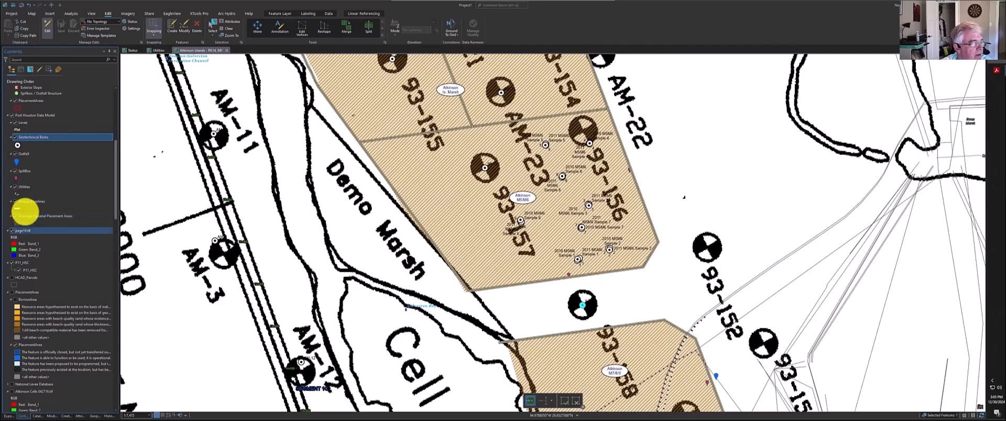
click(11, 230)
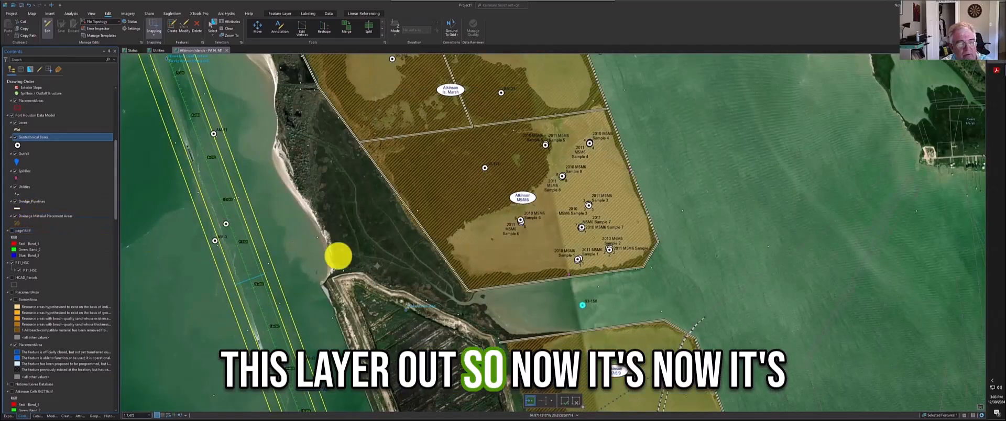
scroll(400, 262, down, 5)
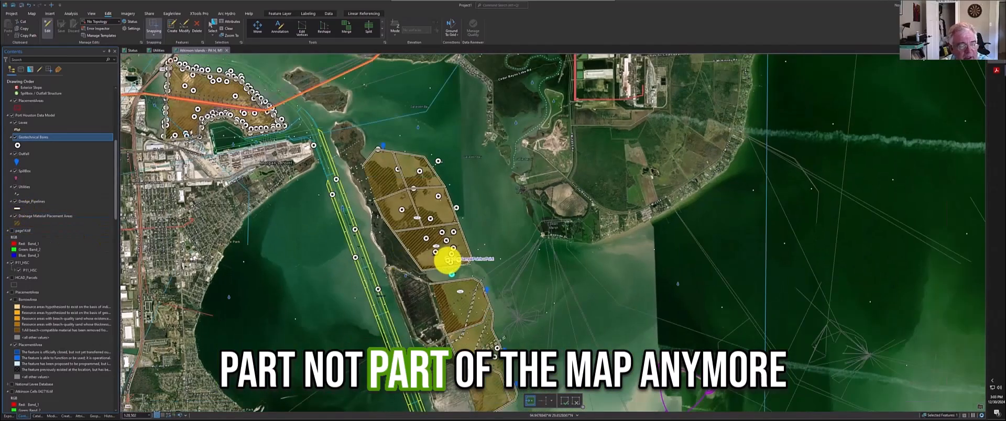
right_click(23, 228)
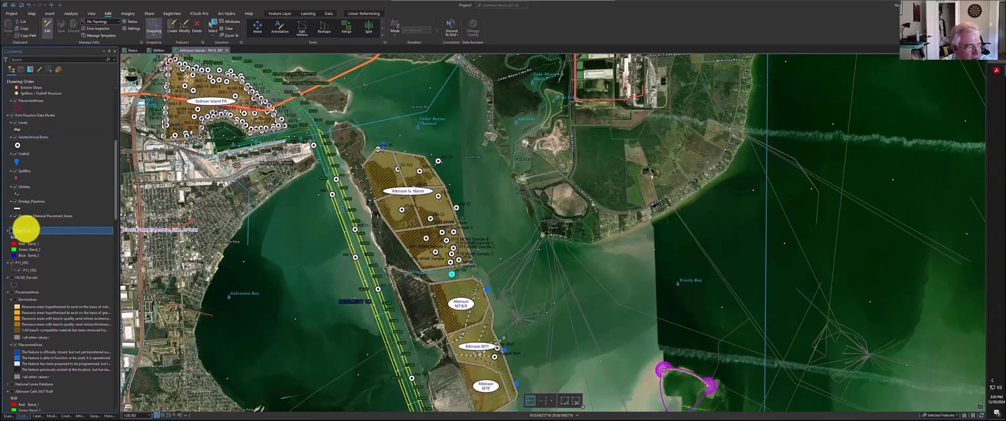
click(40, 13)
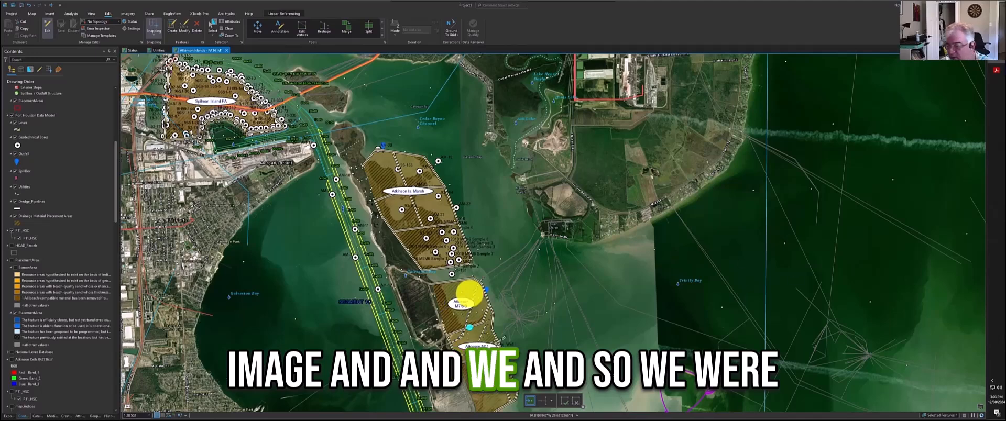
Step: Switch to Bluebeam Revu and examine the Atkinson Island Marsh boring plan and its page number in the memorandum
key(alt+Tab)
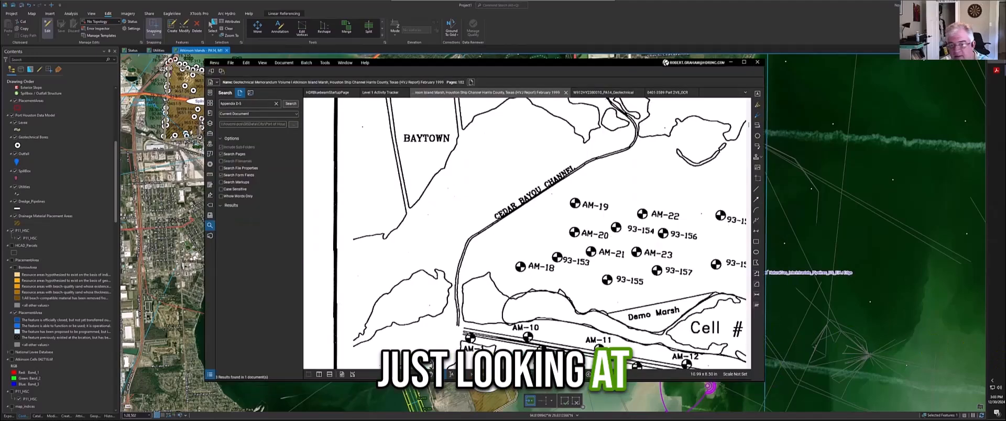
scroll(527, 233, down, 1)
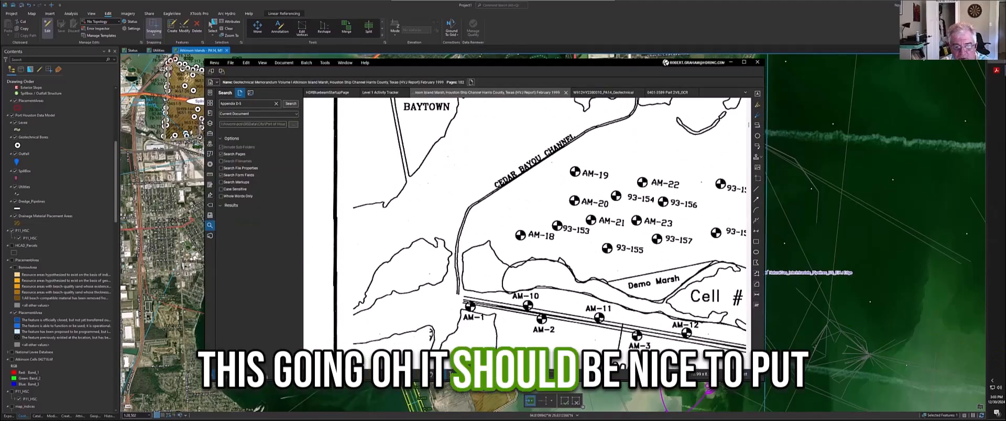
click(744, 62)
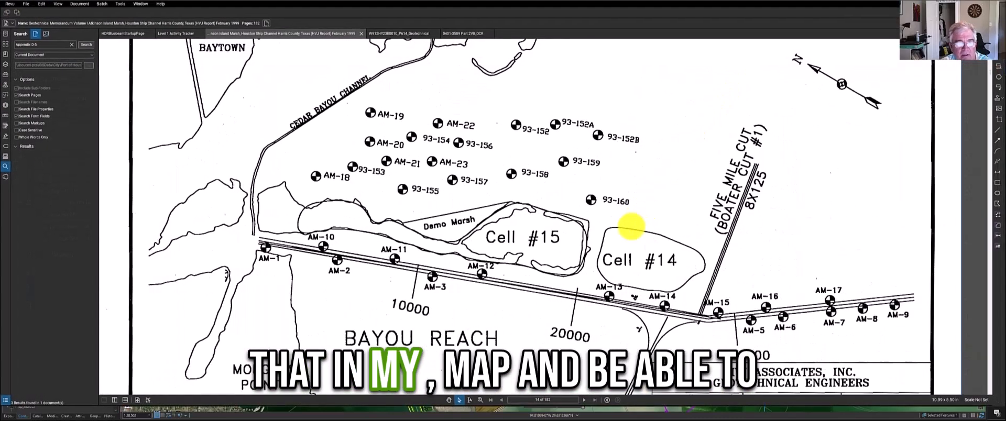
scroll(629, 231, down, 1)
scroll(628, 231, up, 2)
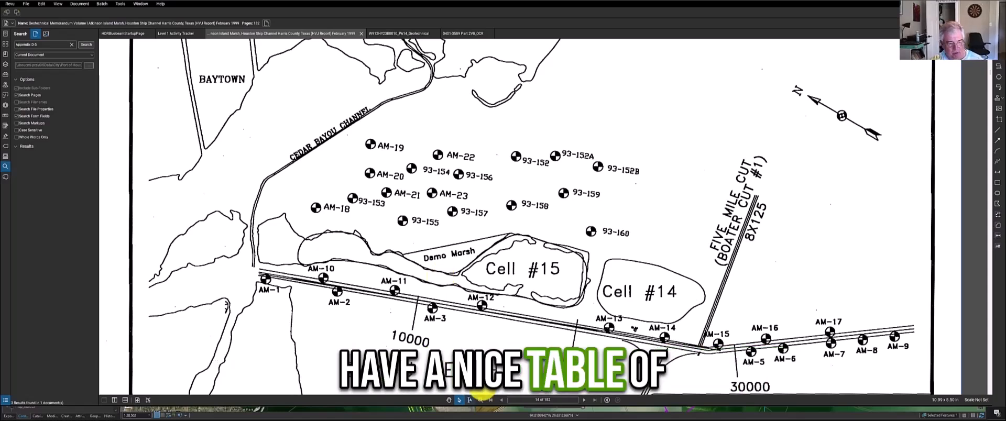
click(480, 400)
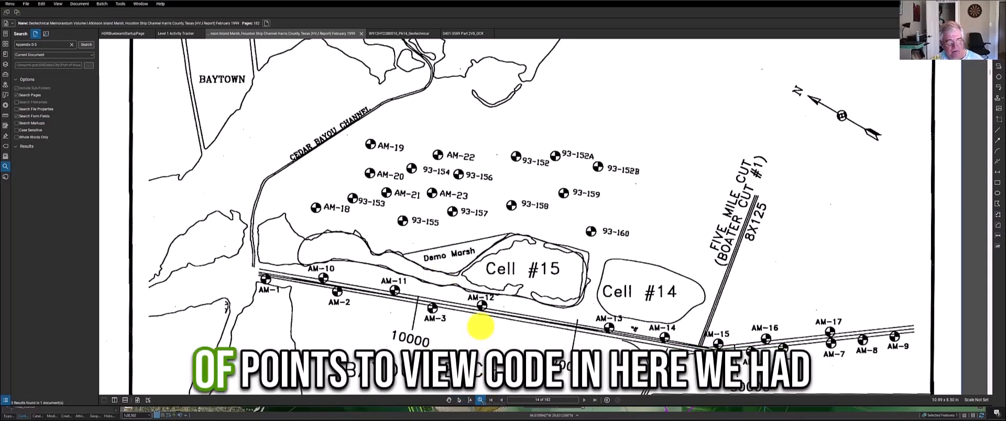
scroll(481, 325, down, 2)
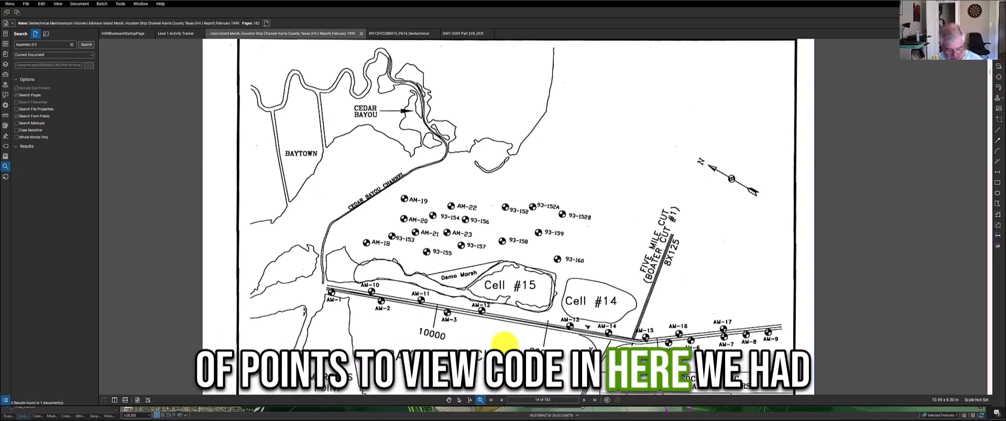
key(v)
scroll(449, 346, down, 1)
mouse_move(449, 346)
mouse_down()
mouse_move(450, 296)
mouse_move(404, 325)
mouse_up()
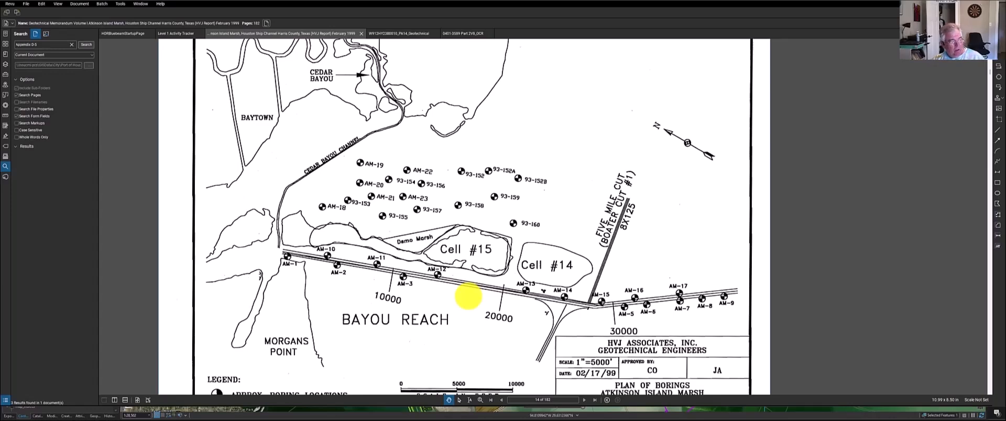
click(555, 400)
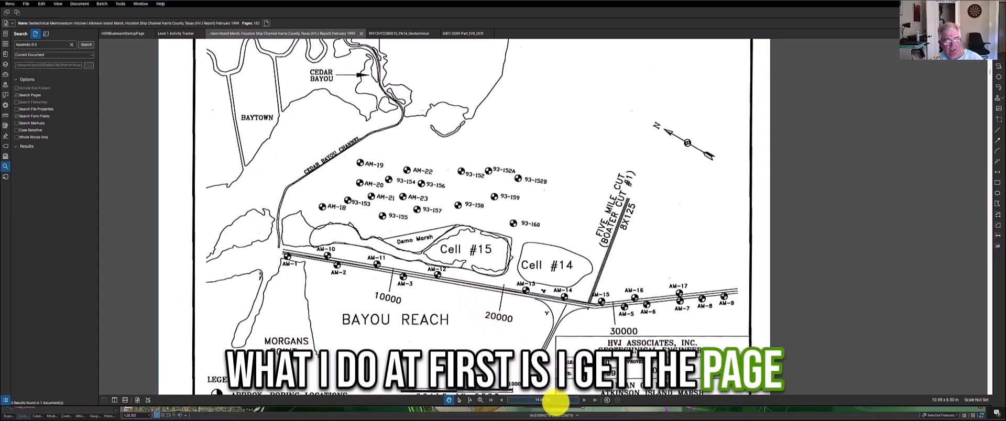
scroll(508, 254, down, 1)
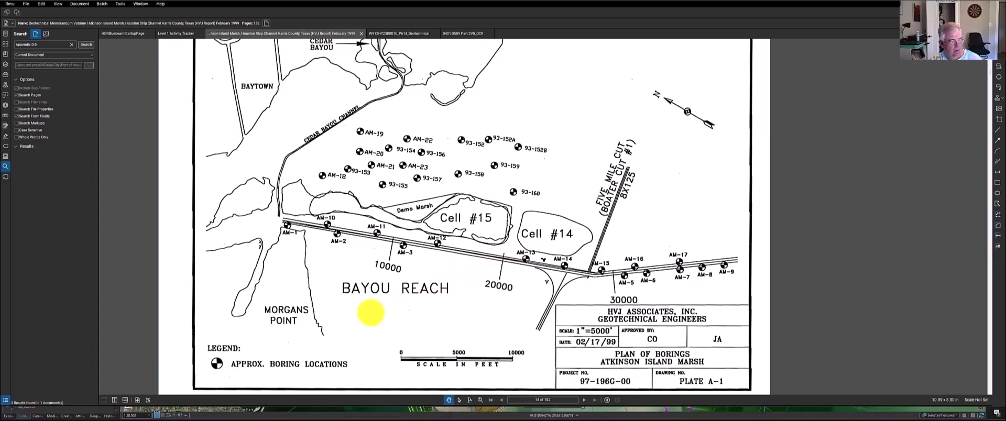
Step: Switch back to ArcGIS Pro and add page 14 of the Geotechnical Memorandum Volume I PDF as a raster with a specified DPI resolution
click(124, 415)
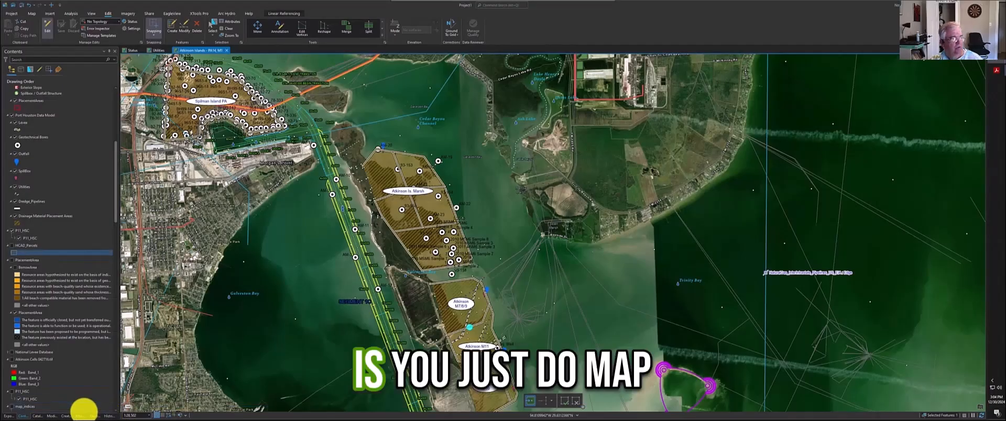
click(31, 14)
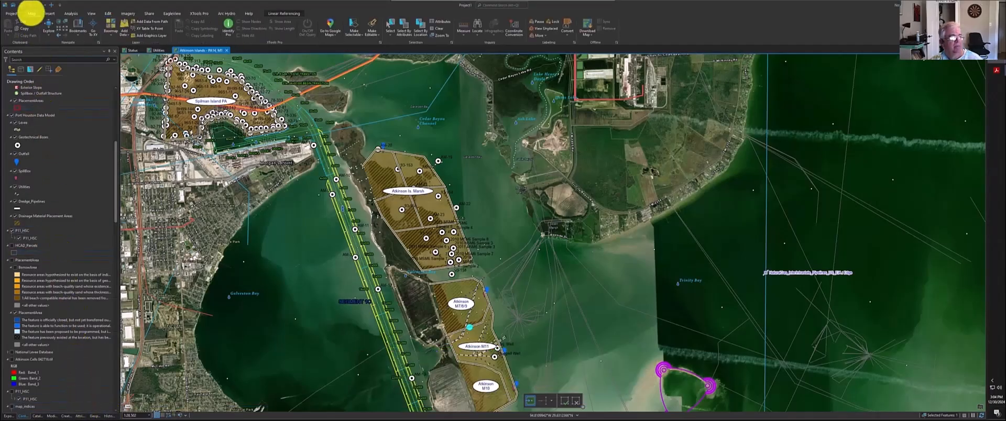
click(124, 23)
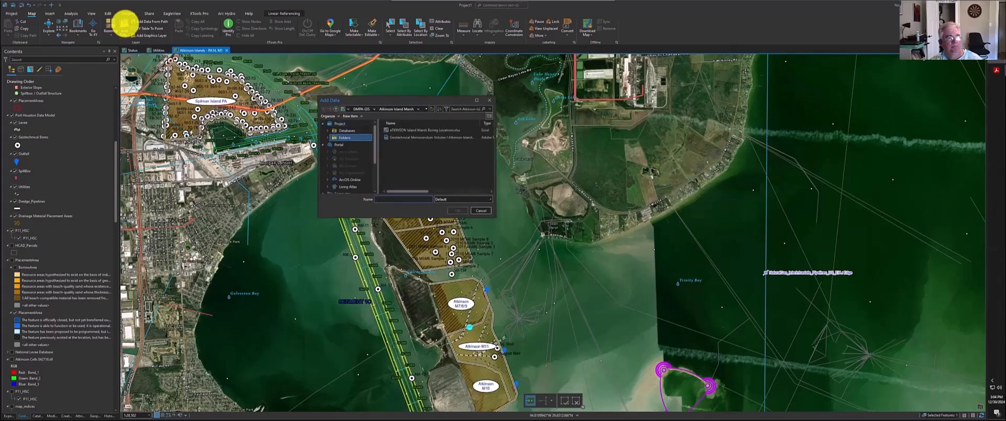
click(442, 138)
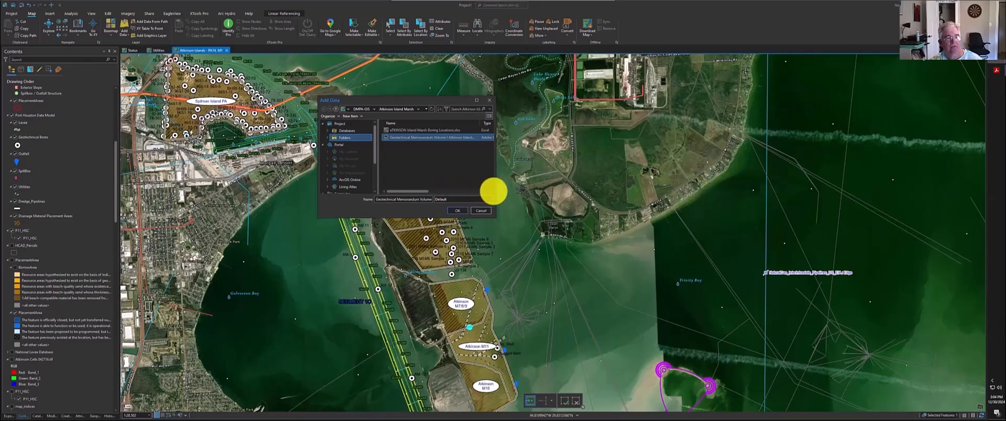
click(458, 210)
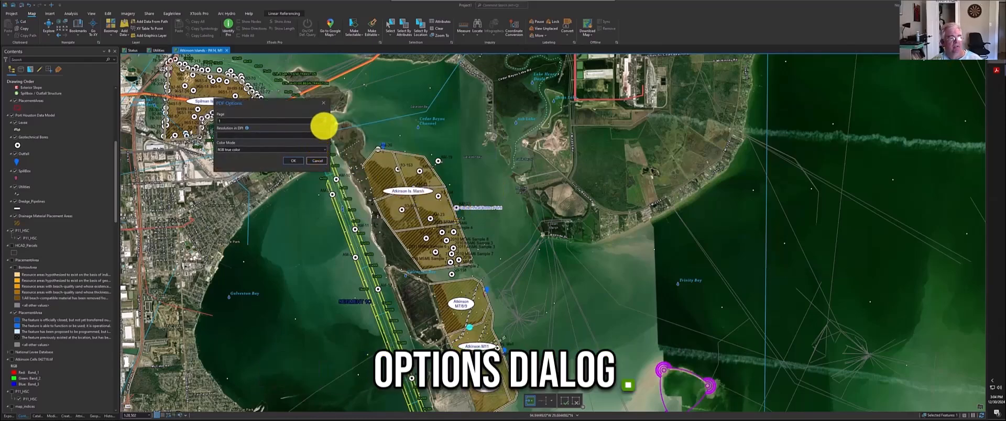
click(325, 121)
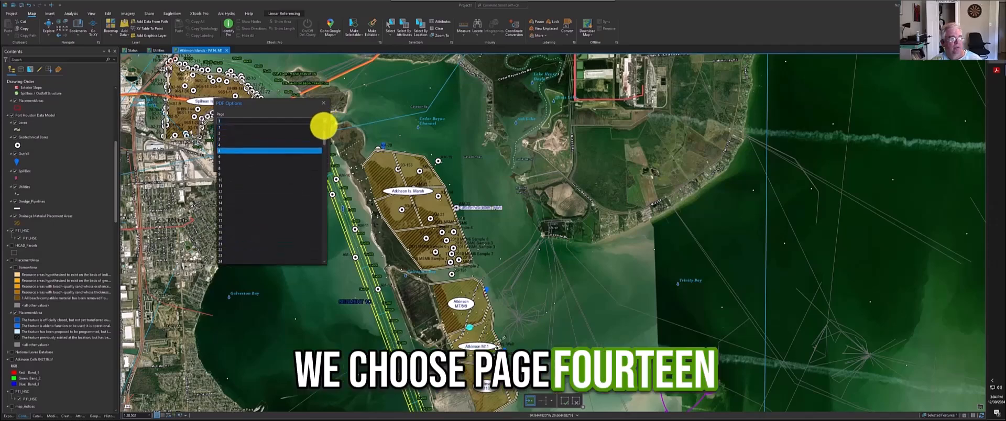
click(291, 203)
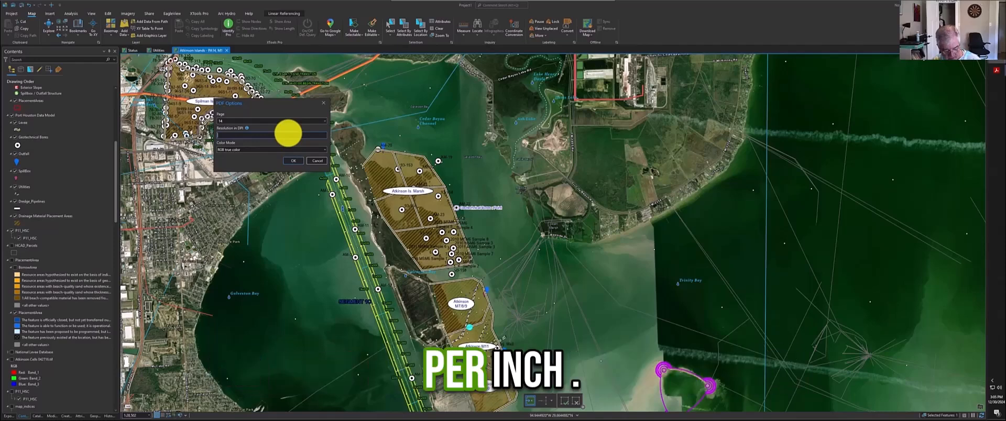
text(00)
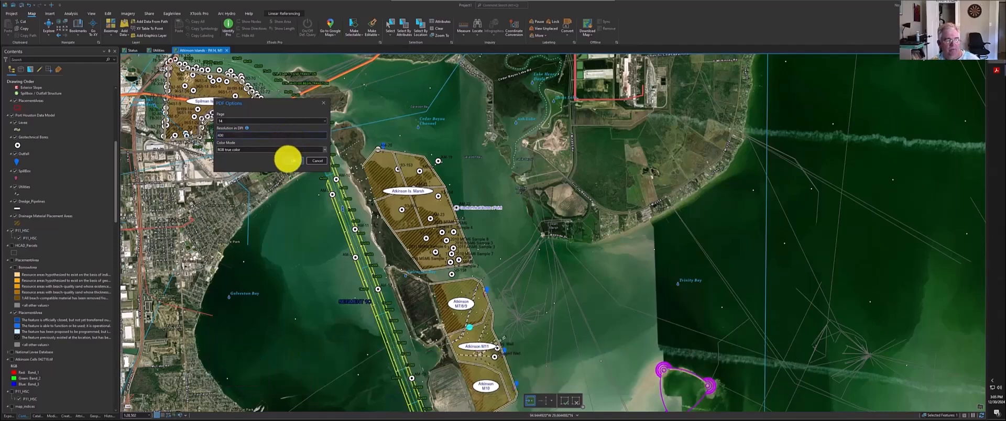
click(288, 160)
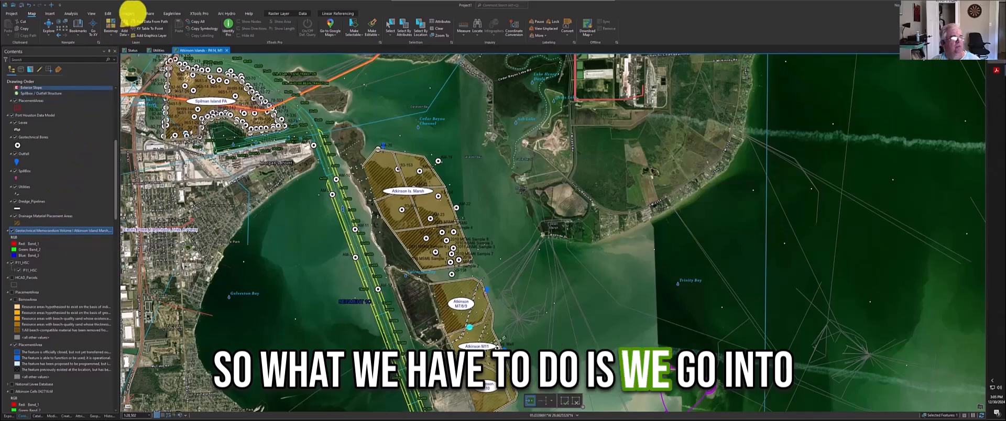
Step: Start georeferencing the memorandum page and fit it to the map display around Atkinson Island Marsh
click(132, 13)
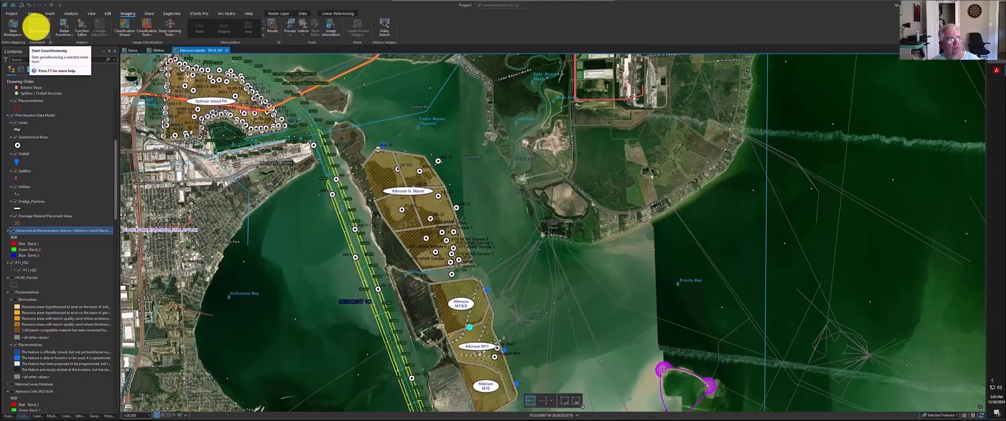
click(37, 27)
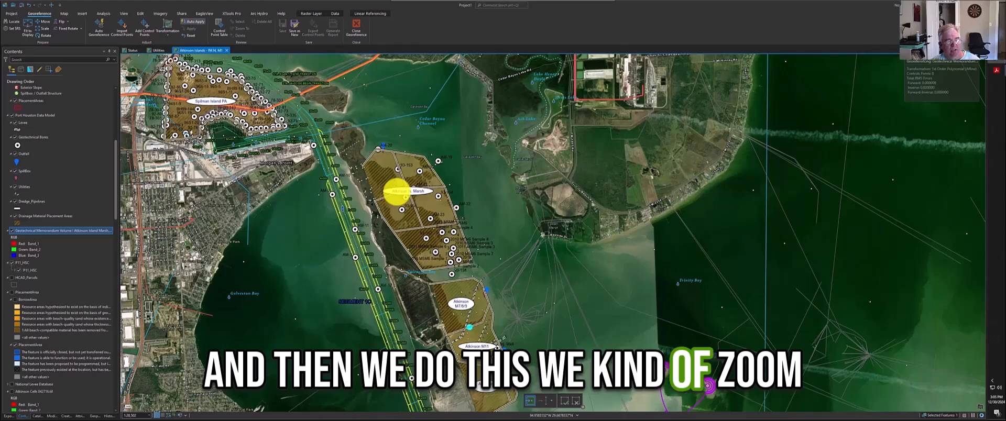
scroll(396, 191, up, 4)
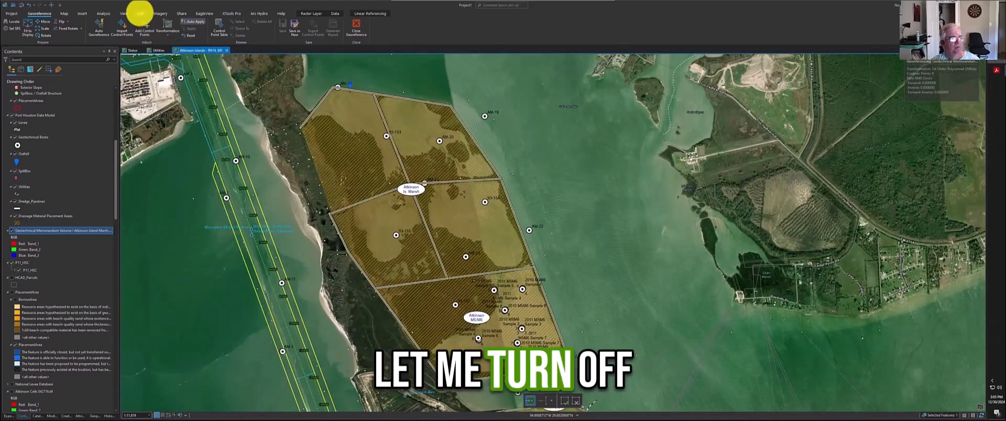
click(139, 14)
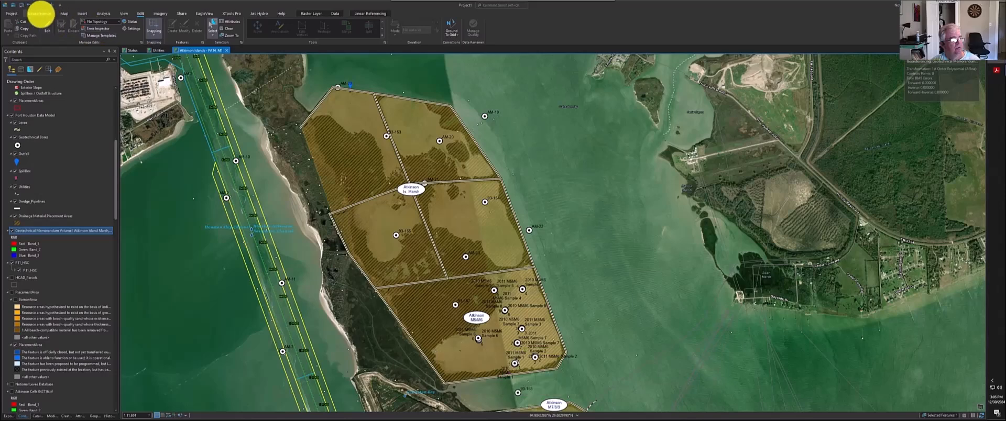
click(41, 14)
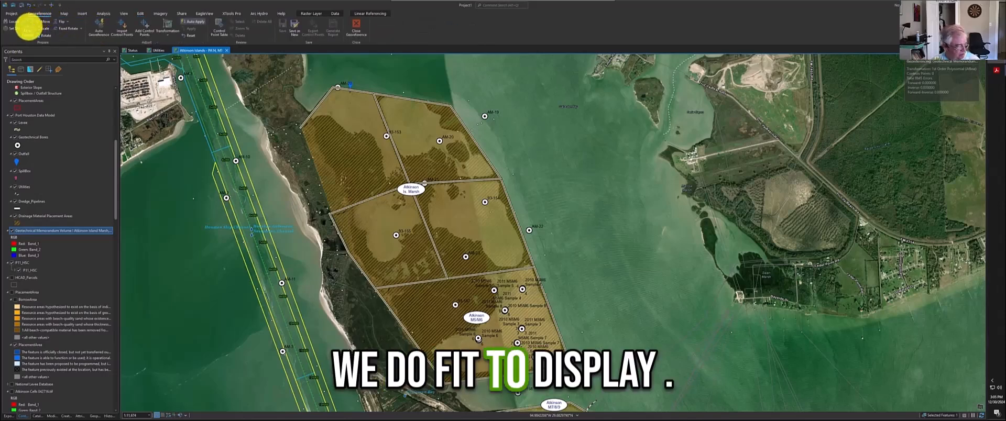
click(28, 29)
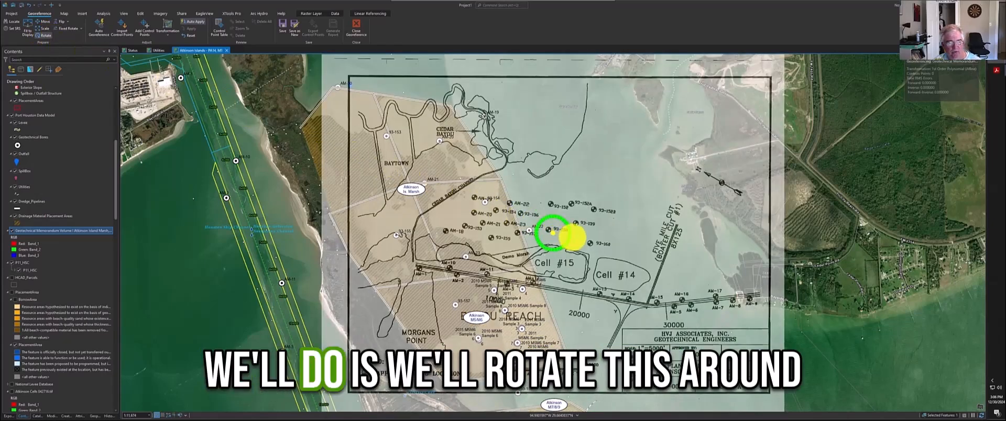
Step: Rotate the boring plan clockwise until its ship channel line roughly matches the direction of the mapped channel
drag(573, 234, 560, 259)
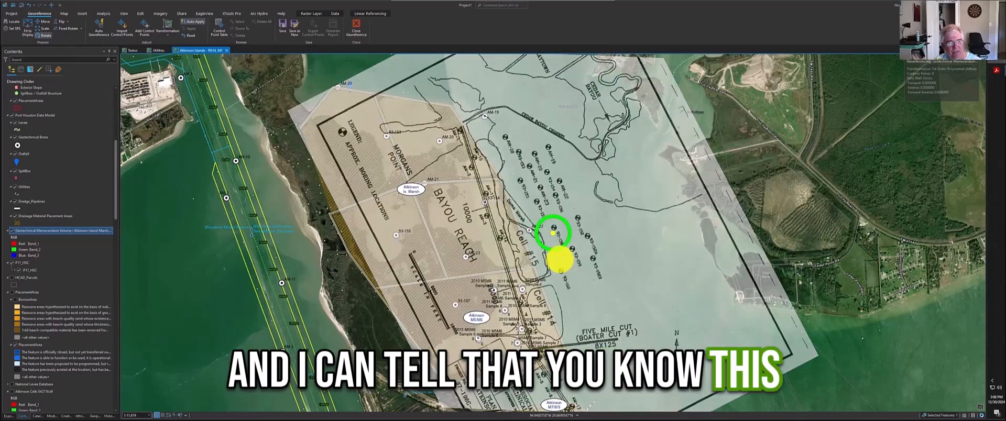
scroll(377, 121, down, 1)
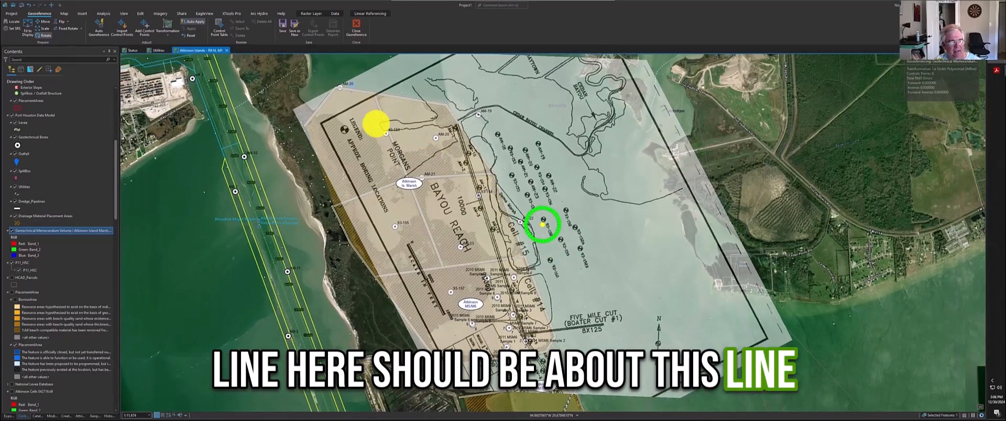
scroll(388, 147, up, 8)
scroll(379, 121, down, 8)
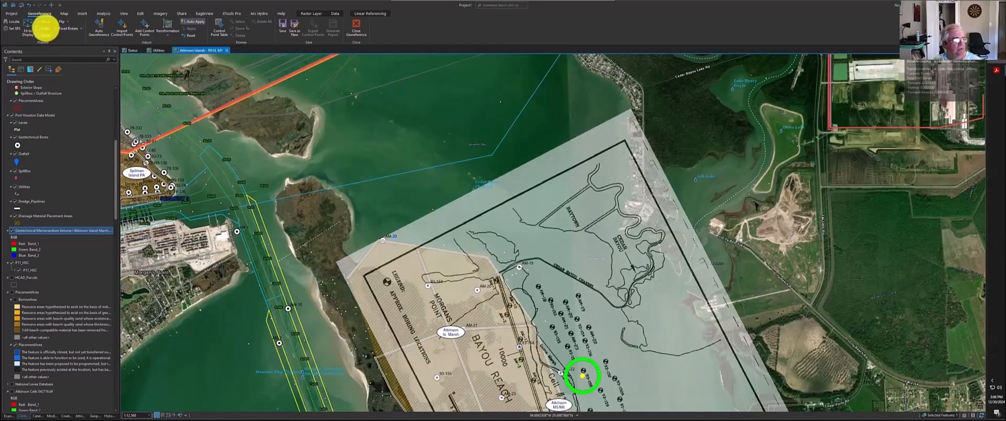
Step: Move the boring plan over Atkinson Island Marsh and scale it down to fit the mapped marsh more closely
click(43, 22)
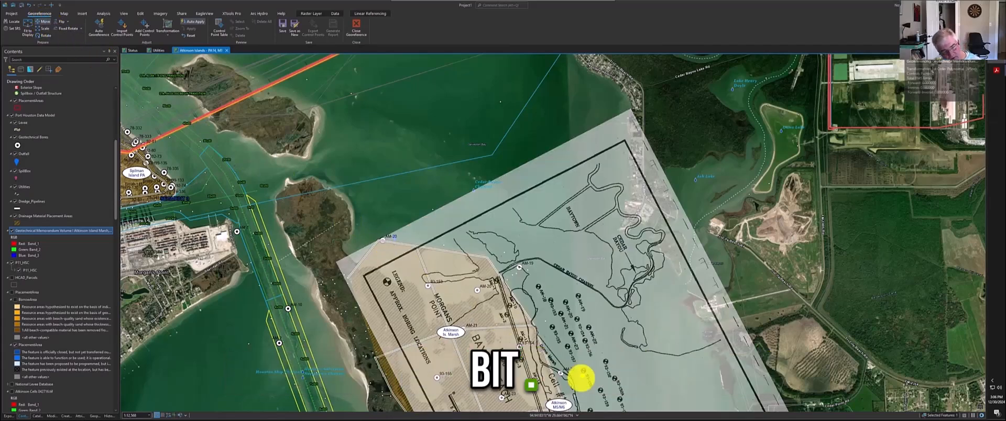
drag(576, 374, 502, 346)
scroll(502, 346, down, 5)
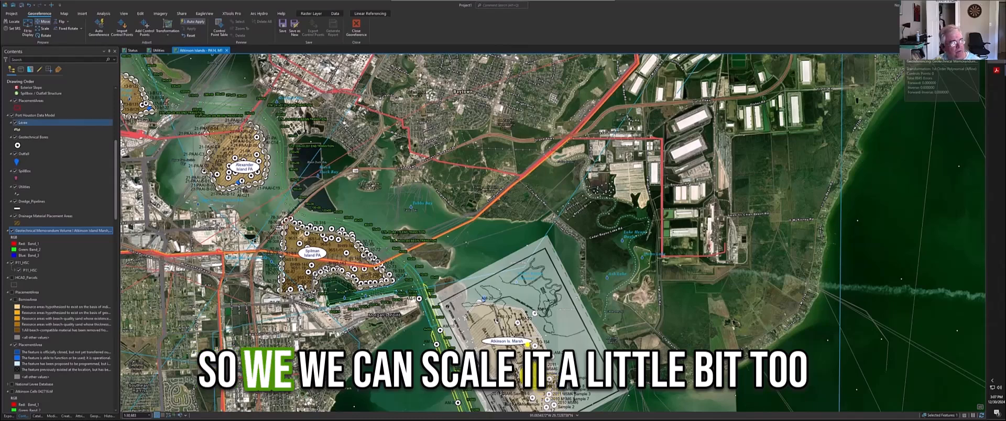
click(41, 30)
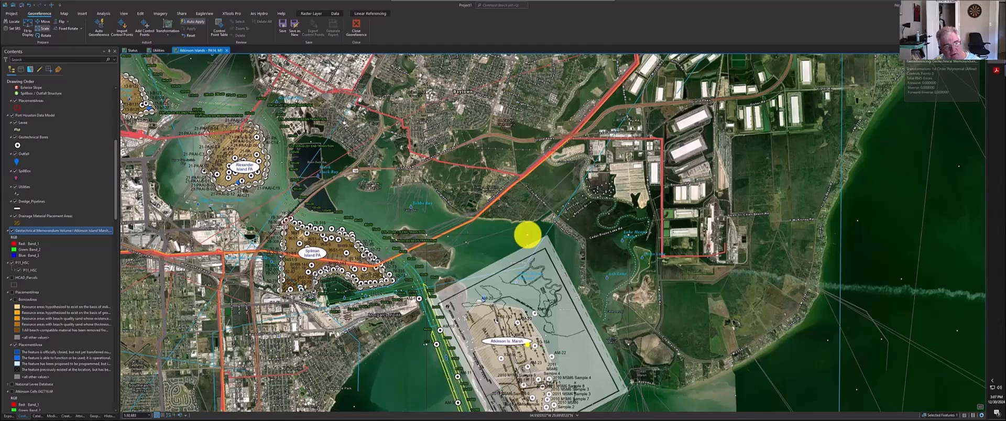
drag(527, 235, 527, 271)
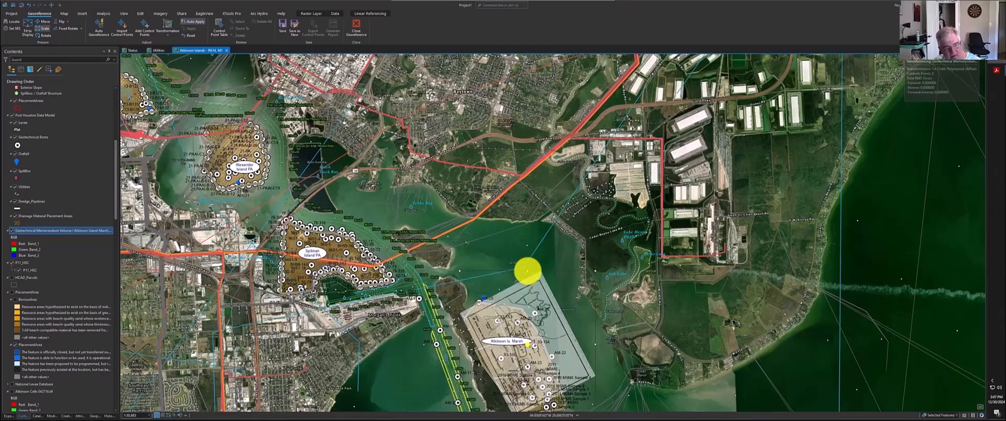
scroll(532, 378, up, 3)
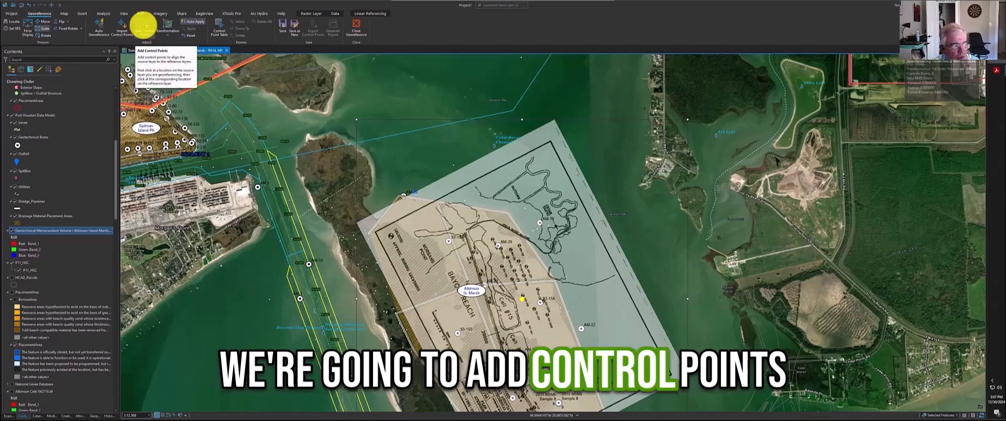
Step: Add a control point linking the AM-20 boring symbol on the plan to the matching geotechnical boring on the map
click(144, 25)
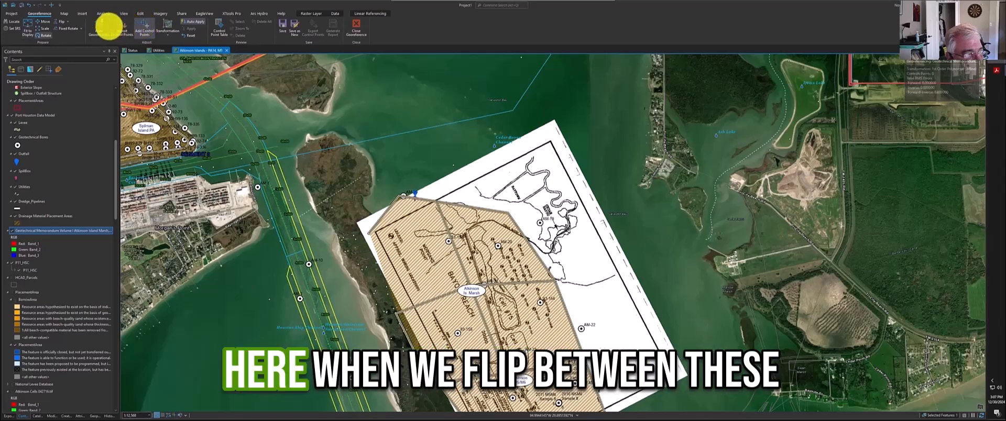
click(43, 23)
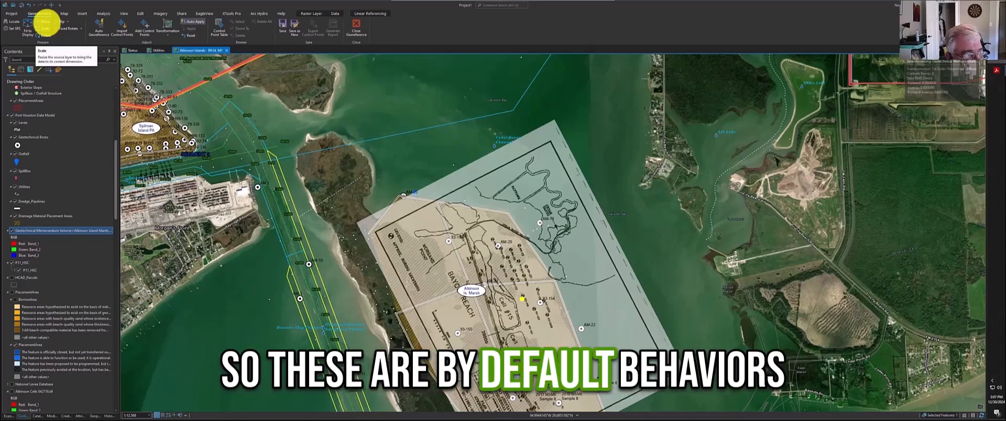
click(146, 24)
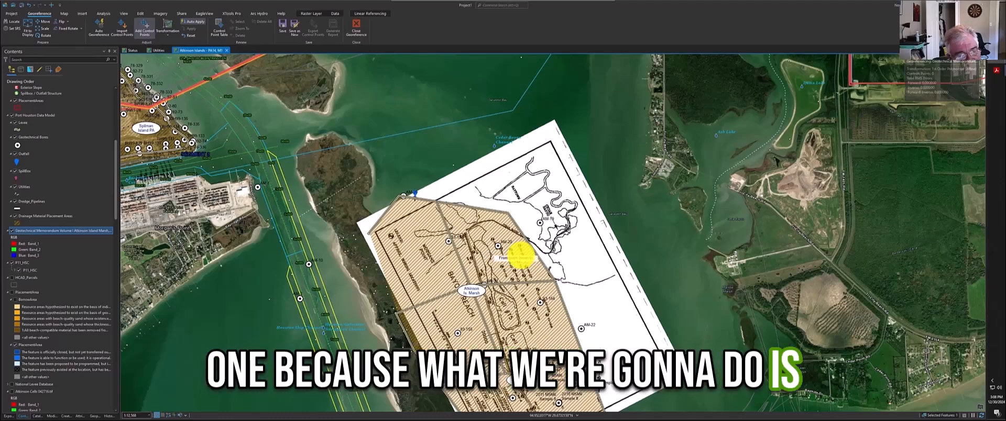
scroll(519, 255, up, 5)
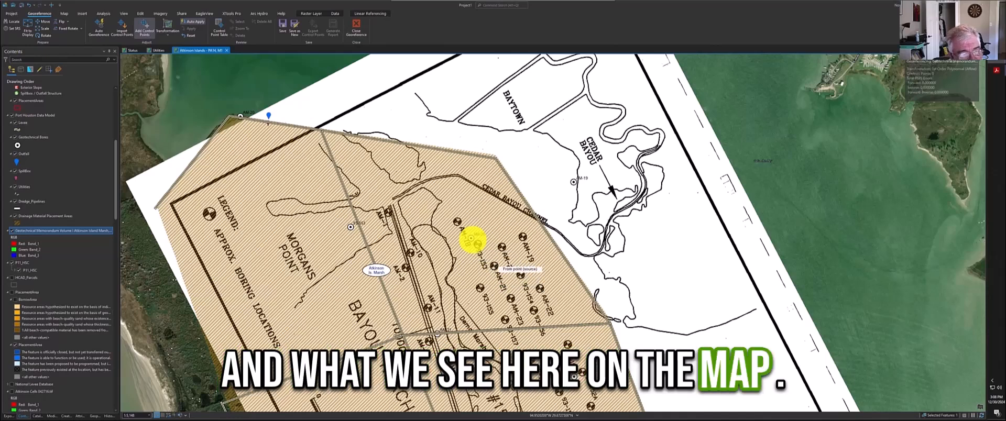
click(471, 239)
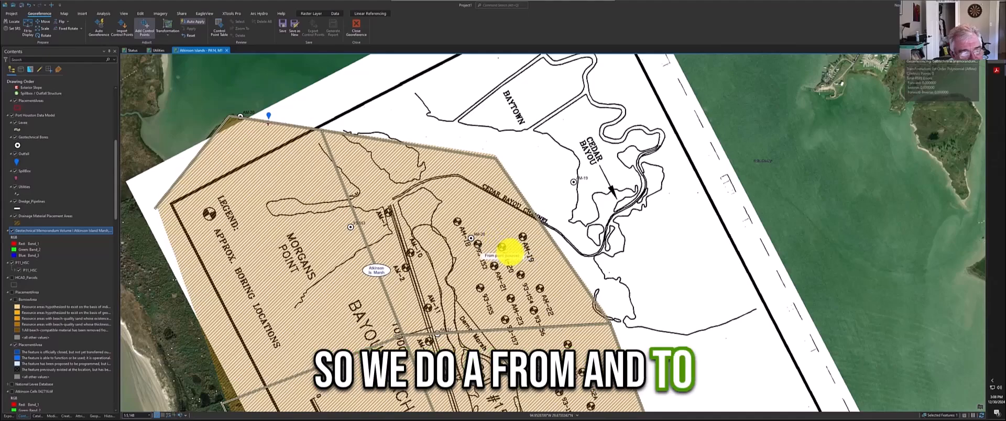
scroll(502, 248, up, 5)
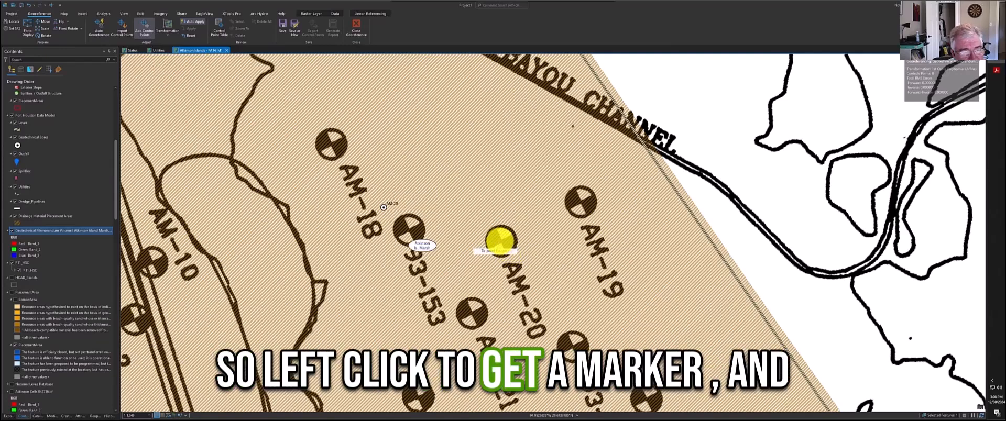
click(500, 241)
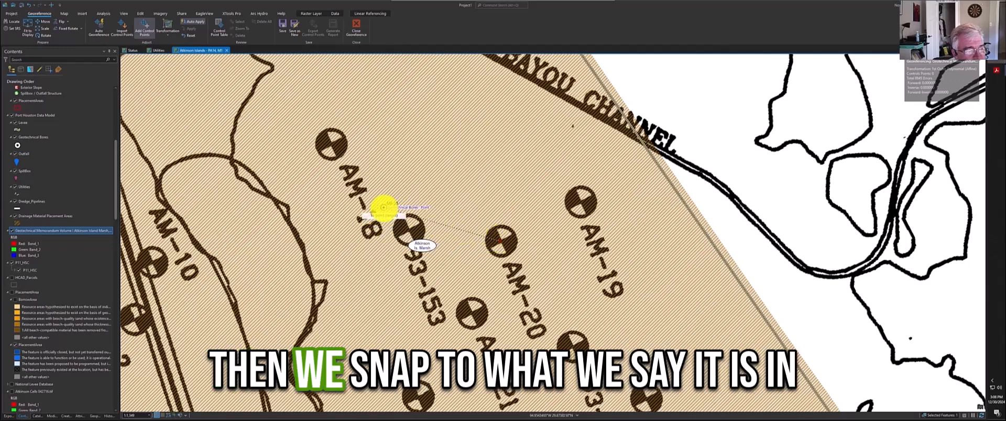
click(383, 208)
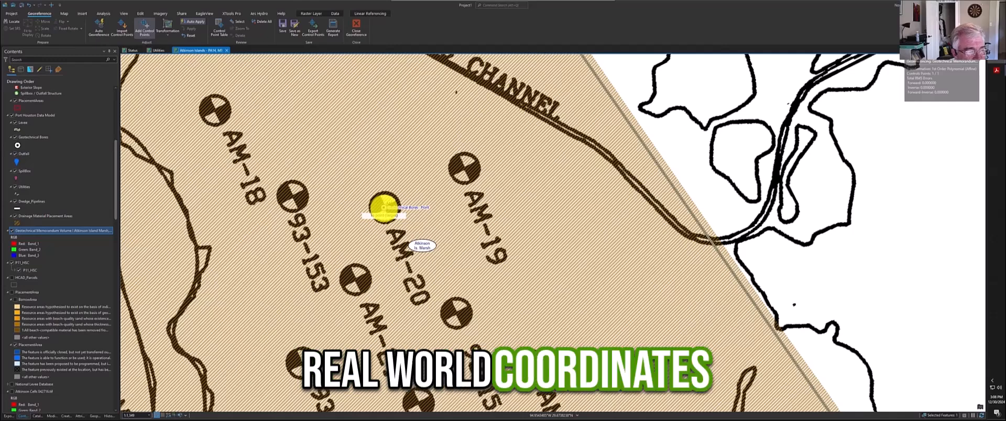
Step: Add three more control points matching plan boring symbols to mapped borings, ending with AM-18 at the marsh's northern corner
scroll(384, 286, down, 6)
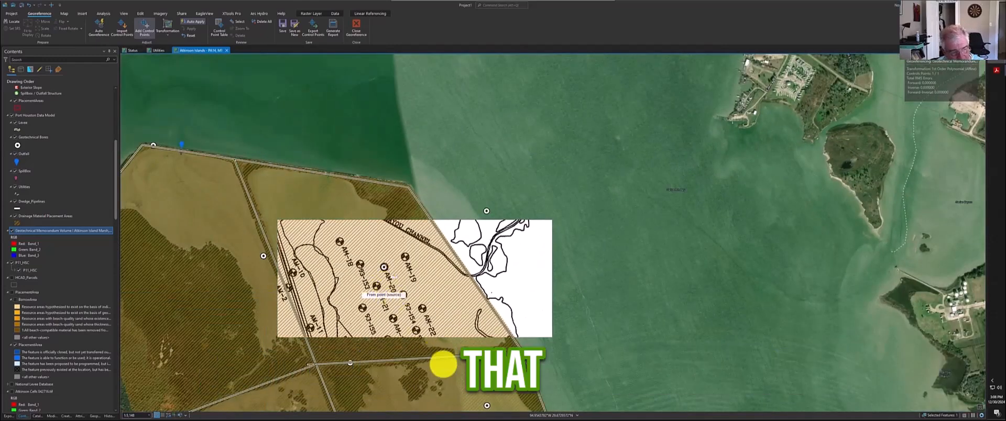
drag(481, 370, 368, 135)
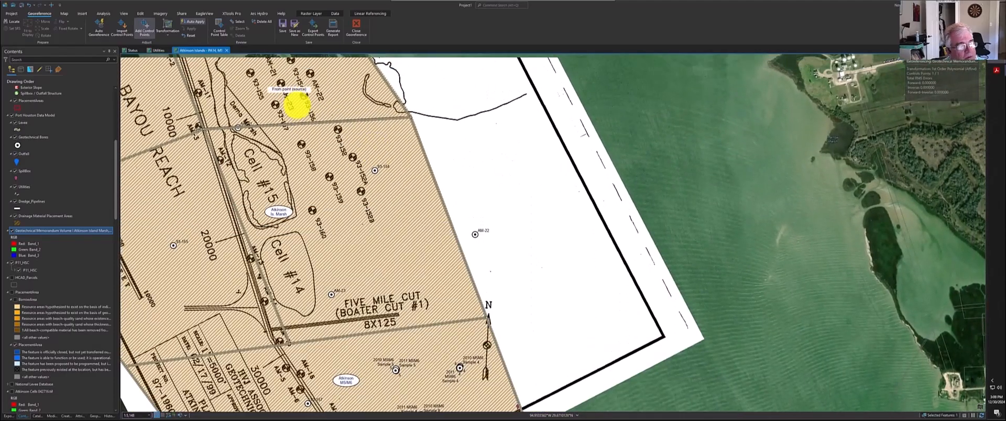
drag(297, 106, 398, 210)
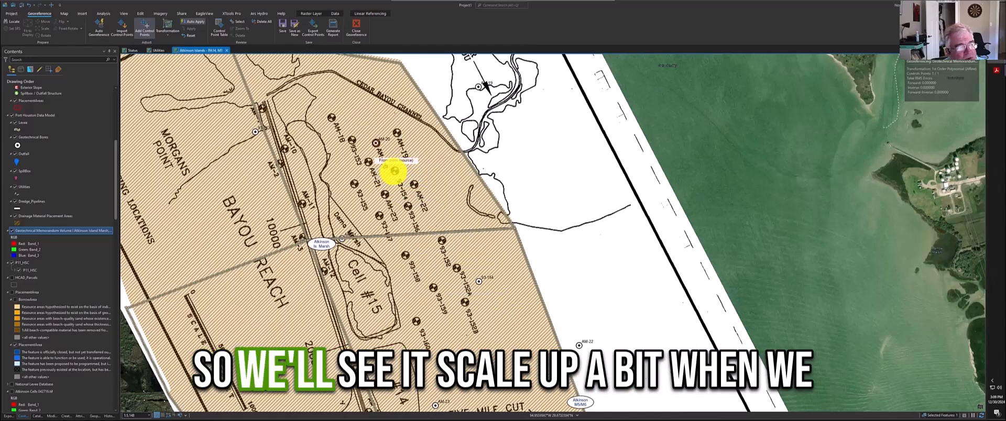
scroll(394, 171, up, 2)
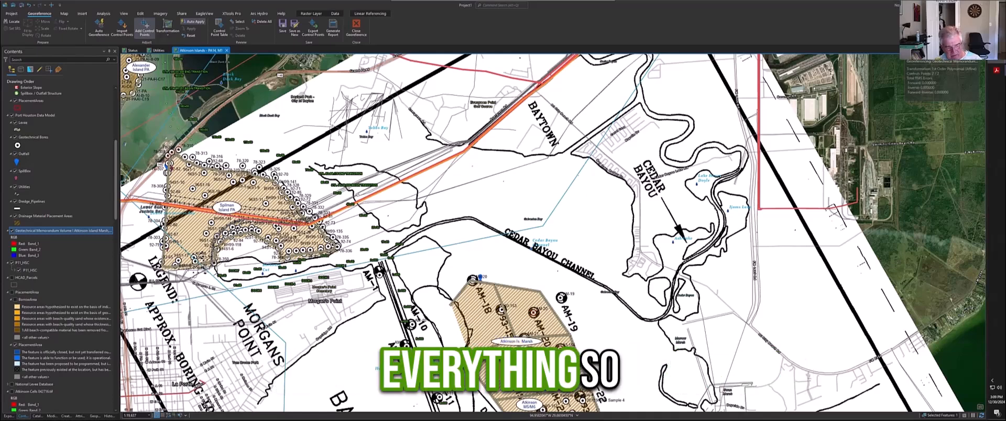
scroll(506, 368, up, 3)
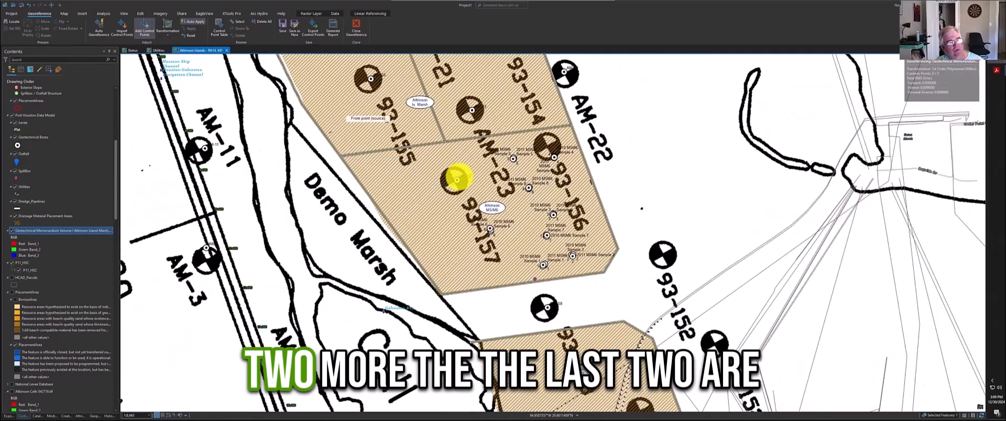
scroll(457, 178, up, 3)
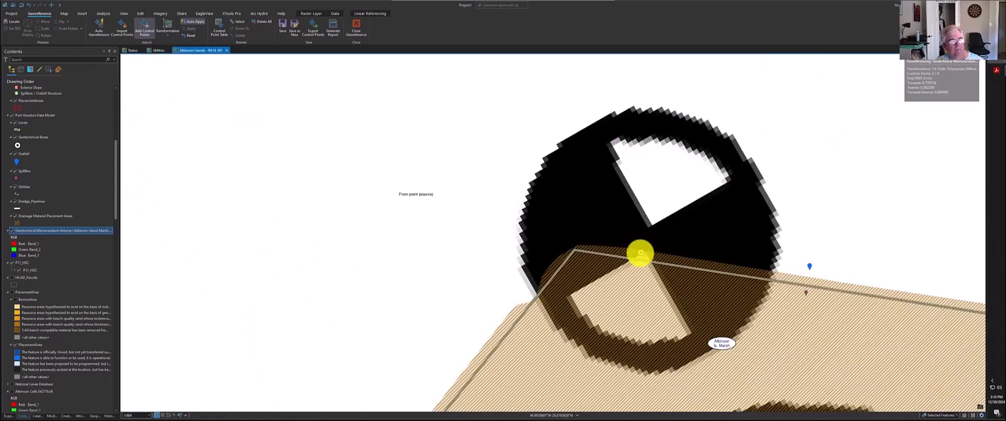
click(640, 253)
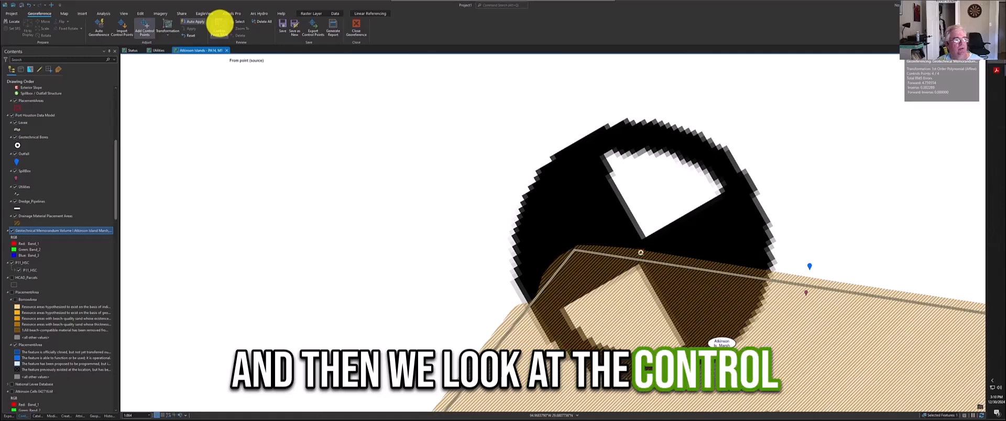
Step: Review the residuals of the control points and close the georeferencing session, discarding the unsaved edits
click(219, 22)
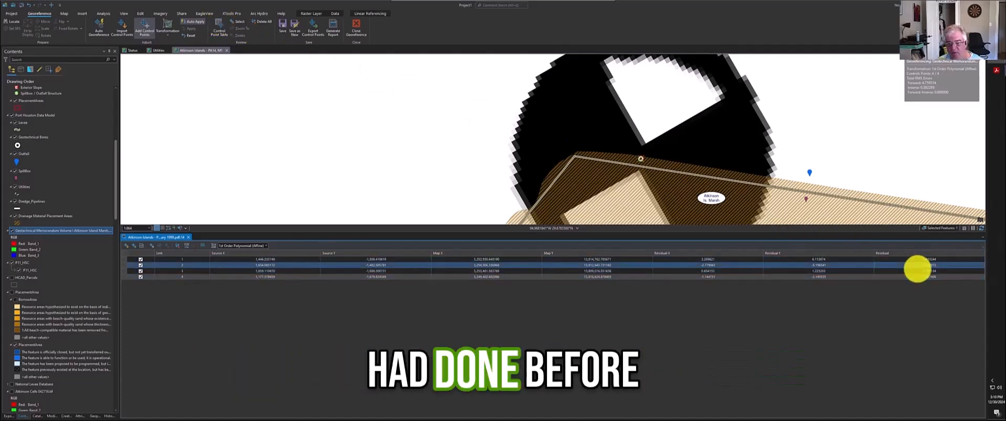
click(189, 238)
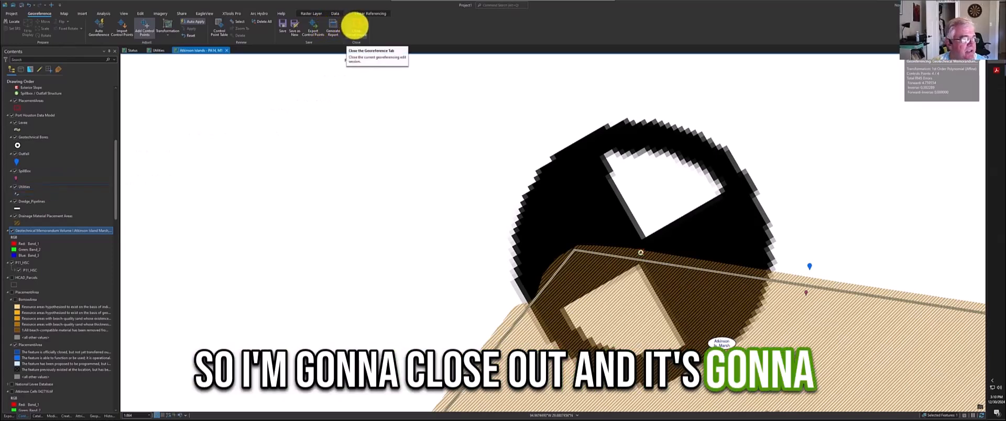
click(356, 25)
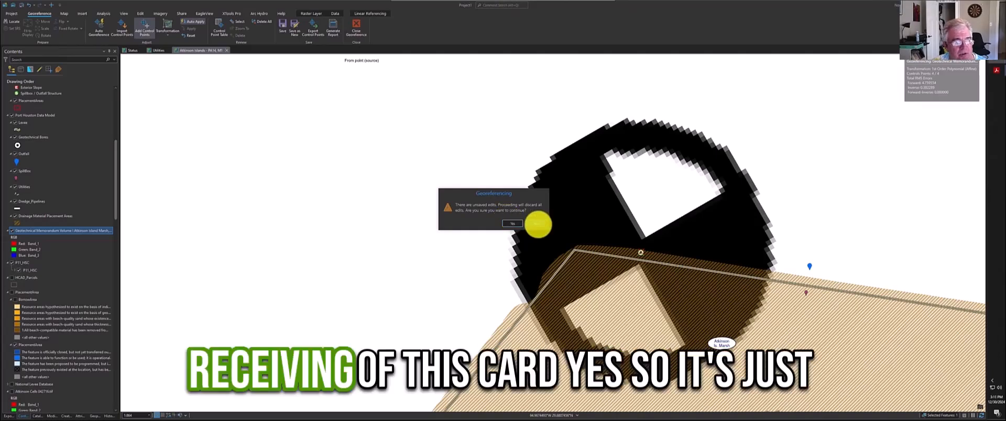
click(512, 224)
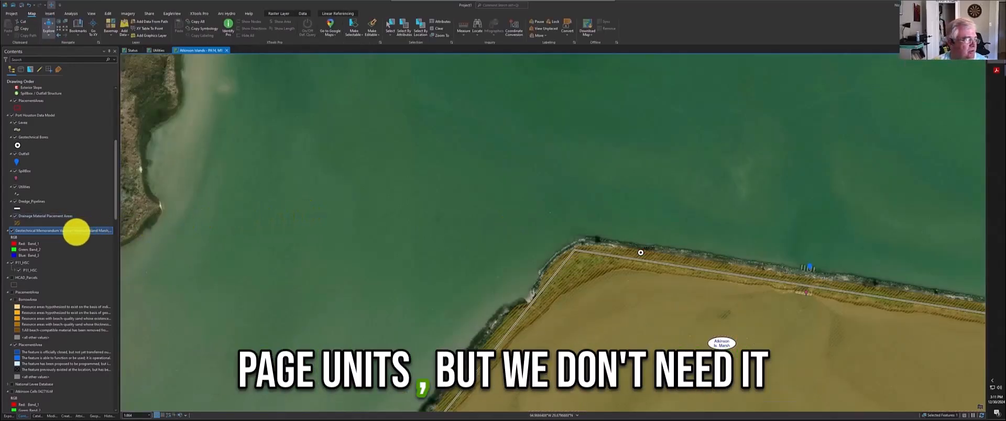
Step: Remove the Geotechnical Memorandum Volume I raster layer from the map
right_click(76, 232)
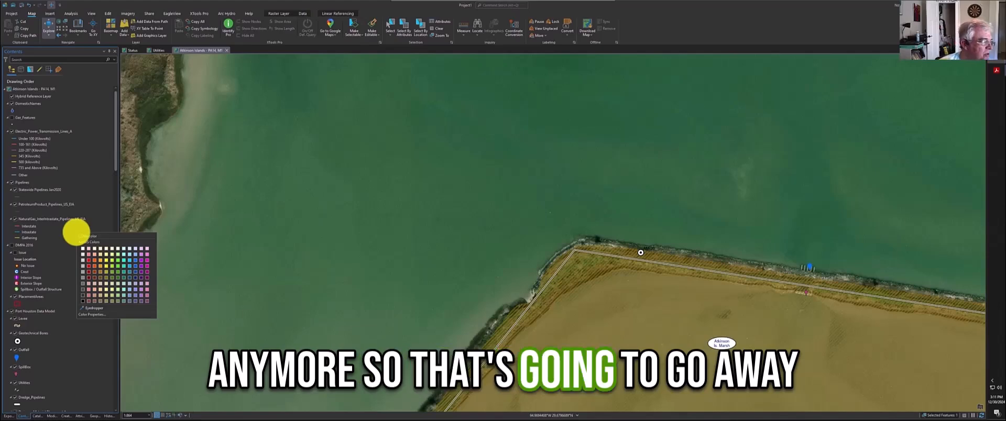
scroll(74, 233, down, 10)
right_click(78, 245)
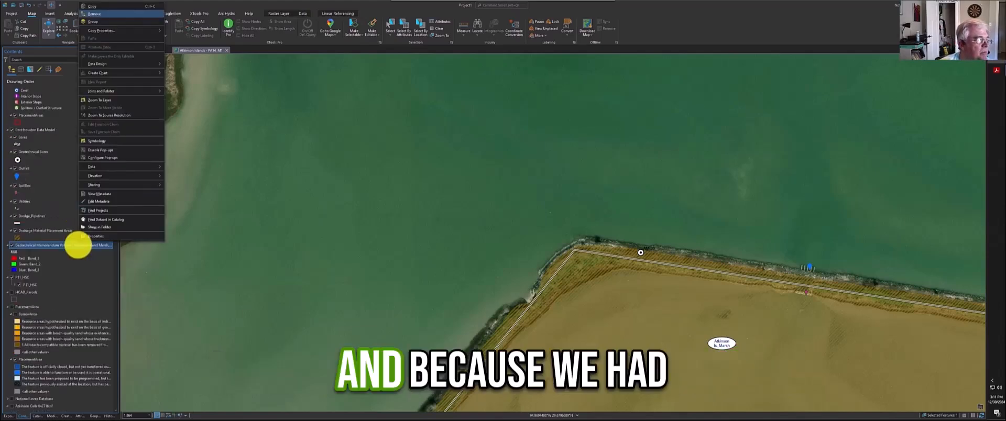
click(103, 13)
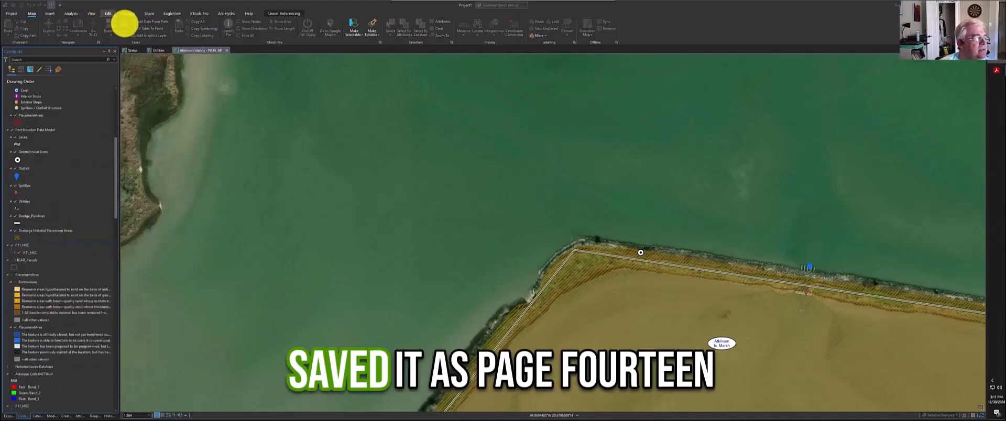
Step: Add the saved page14.tif raster from the Atkinson Island Marsh folder under DMPA-GIS to the map and return to the layer list
click(123, 23)
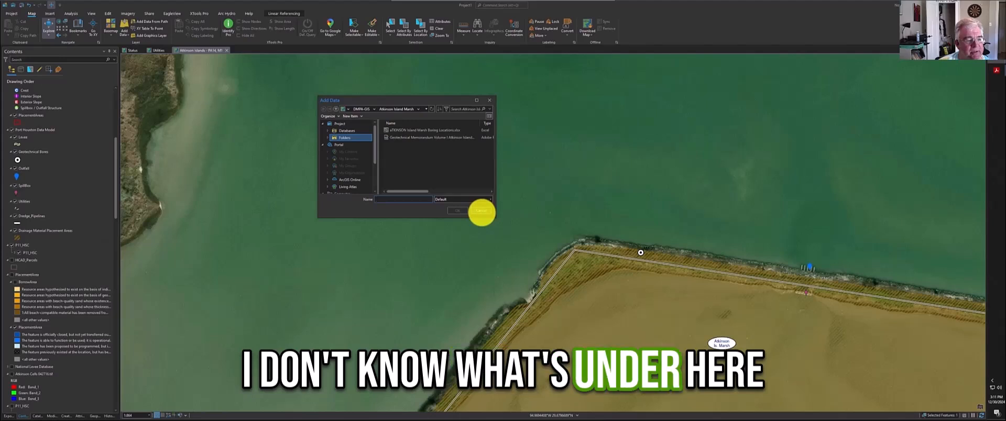
click(481, 211)
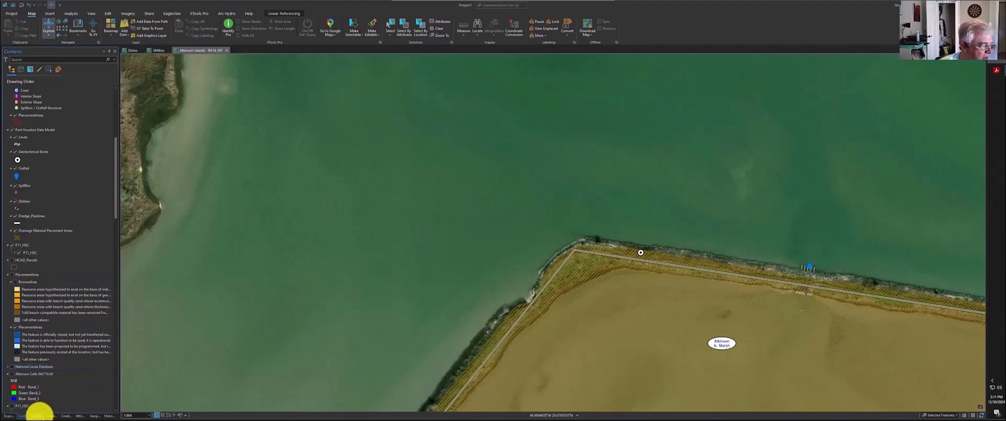
click(38, 415)
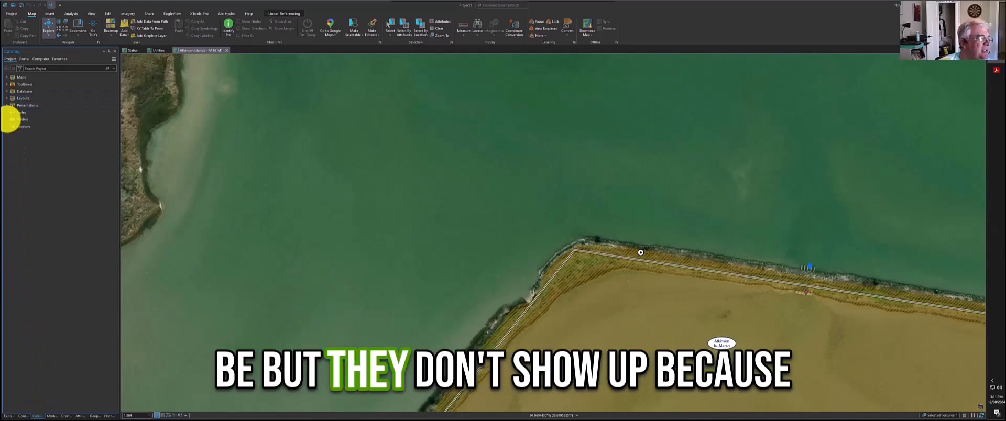
click(8, 120)
click(11, 139)
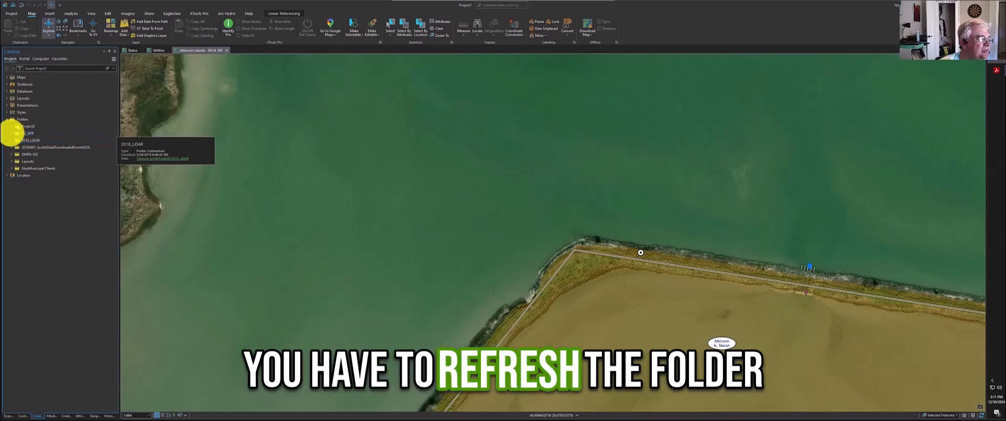
click(11, 134)
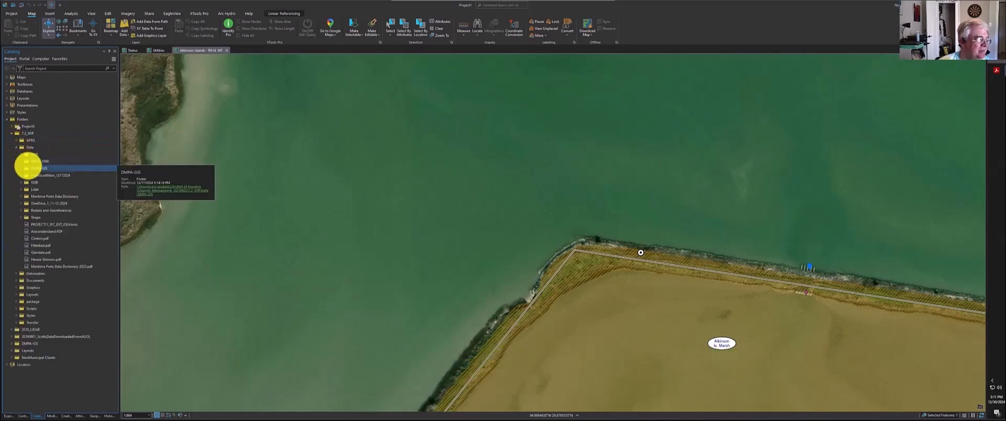
click(21, 168)
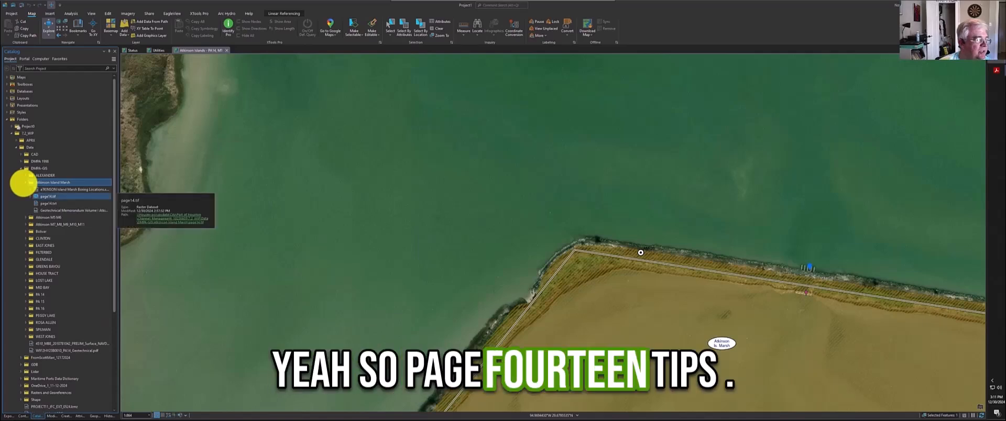
drag(39, 196, 245, 231)
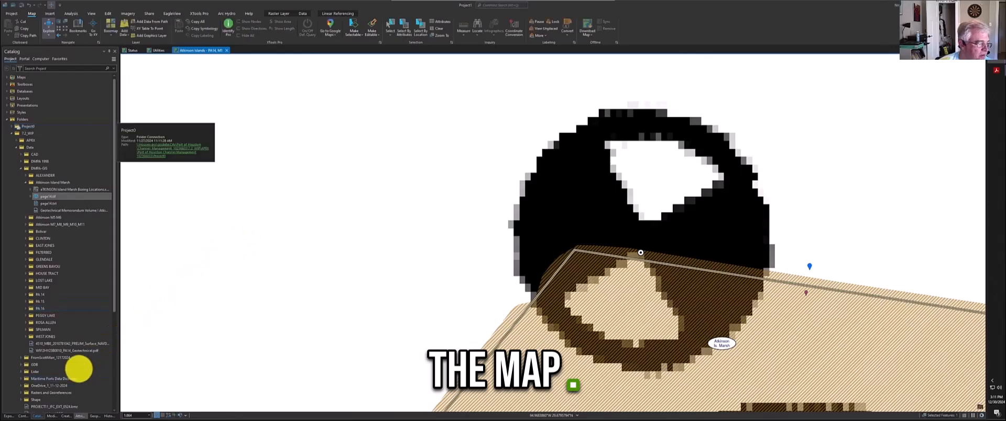
click(22, 417)
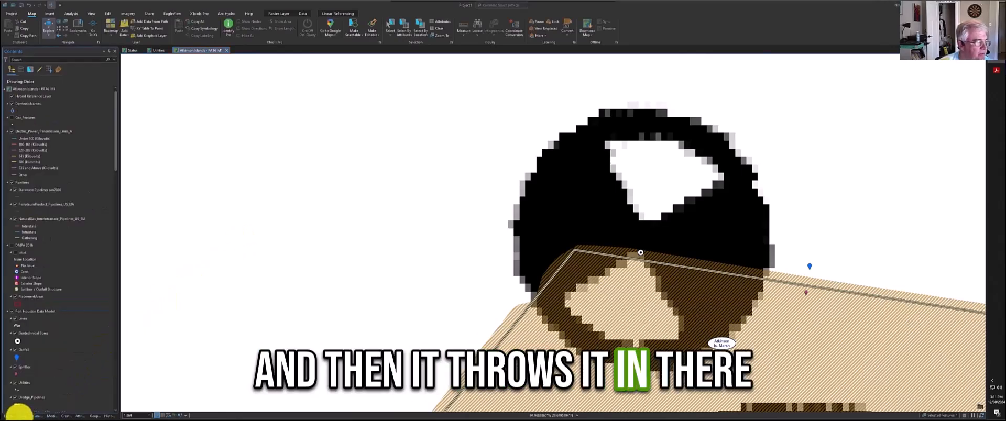
Step: Examine the added plan raster across Atkinson Island's marsh cells, from AM-18 to 93-152B, for borings not yet mapped
scroll(554, 354, down, 10)
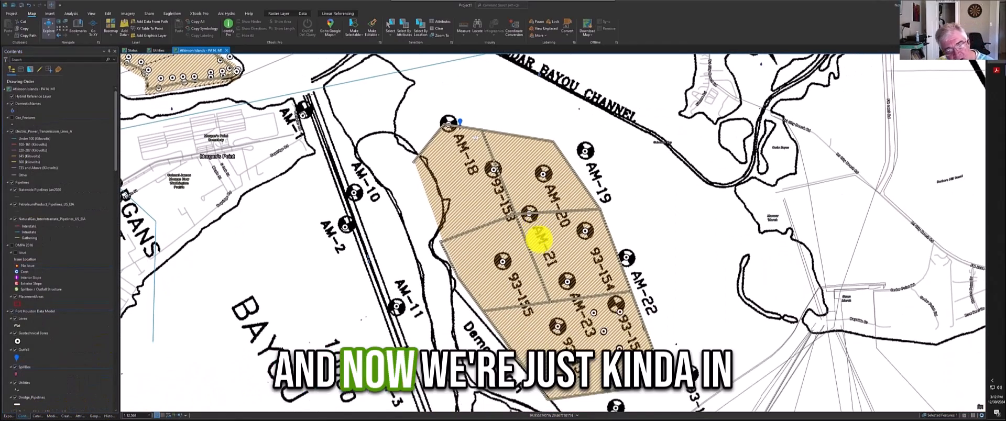
drag(592, 362, 553, 277)
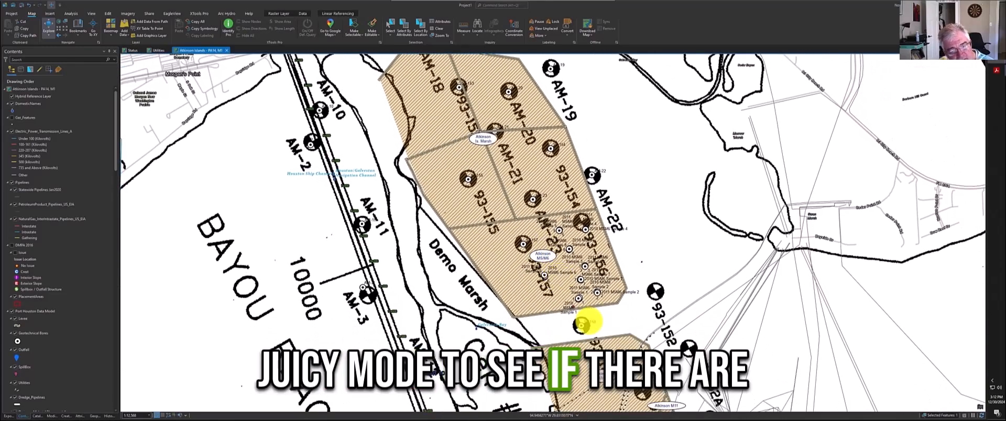
drag(647, 377, 540, 231)
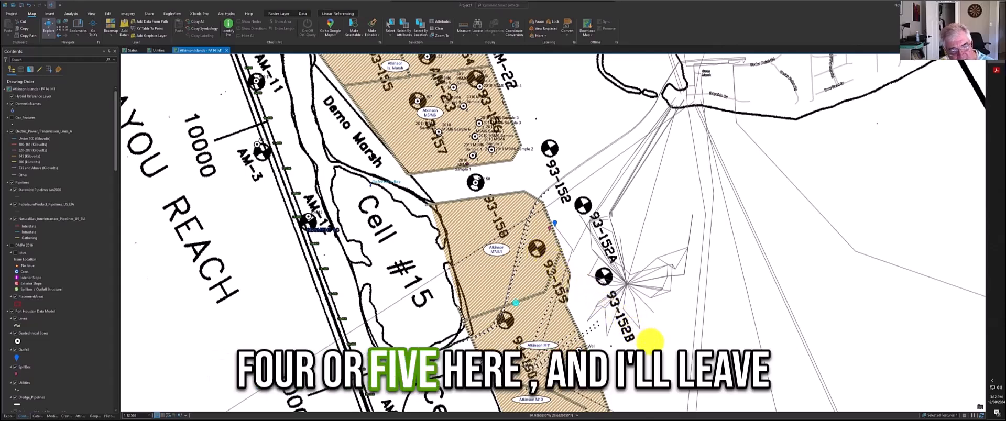
drag(650, 343, 574, 270)
scroll(569, 306, down, 2)
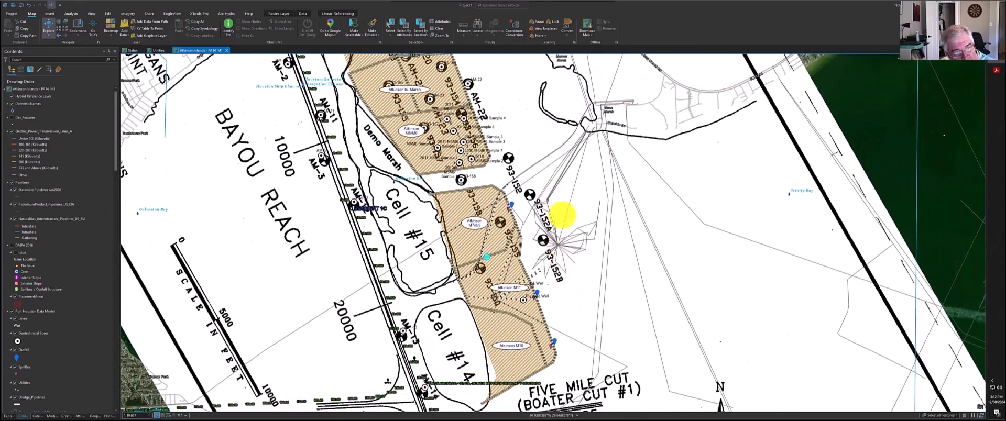
drag(562, 215, 614, 280)
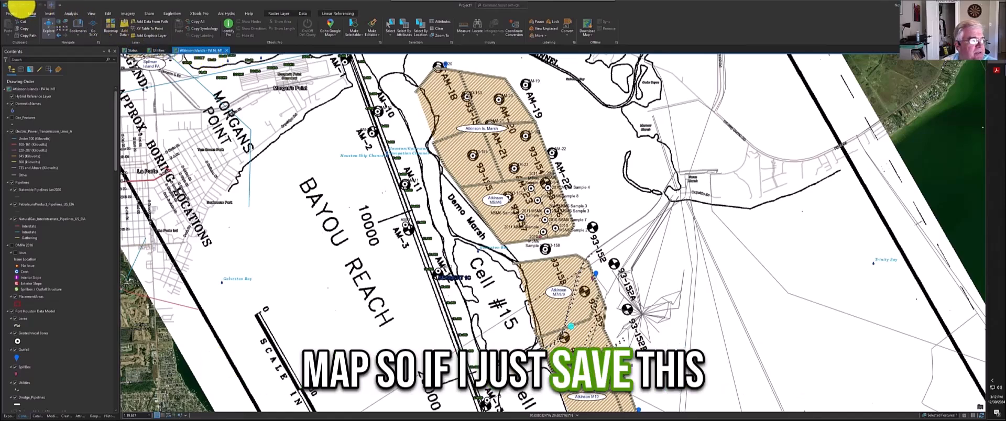
Step: Save the project and exit the program
click(20, 6)
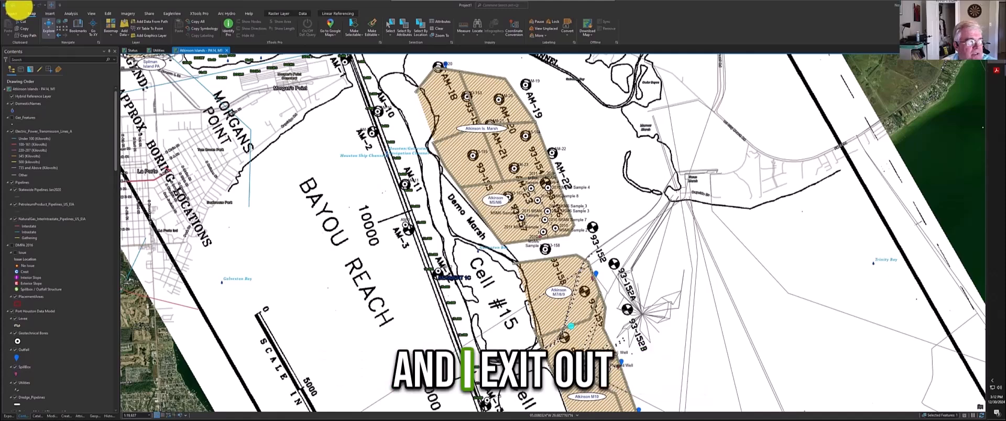
click(11, 13)
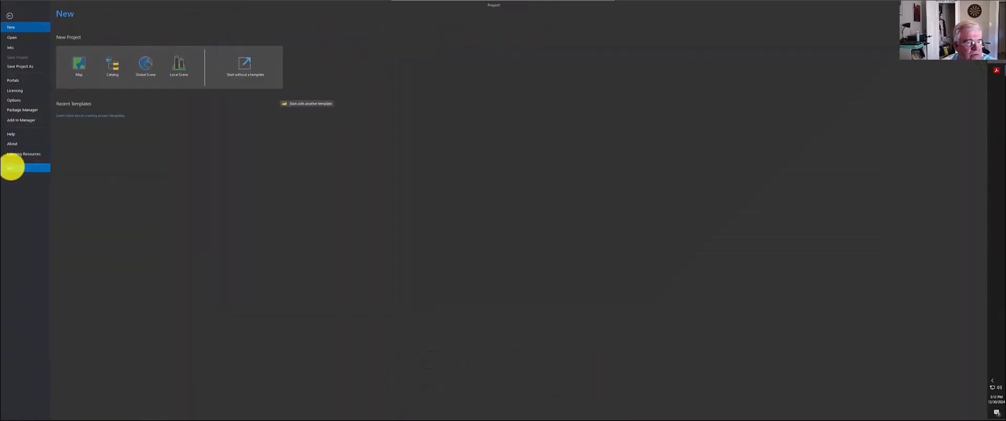
click(11, 168)
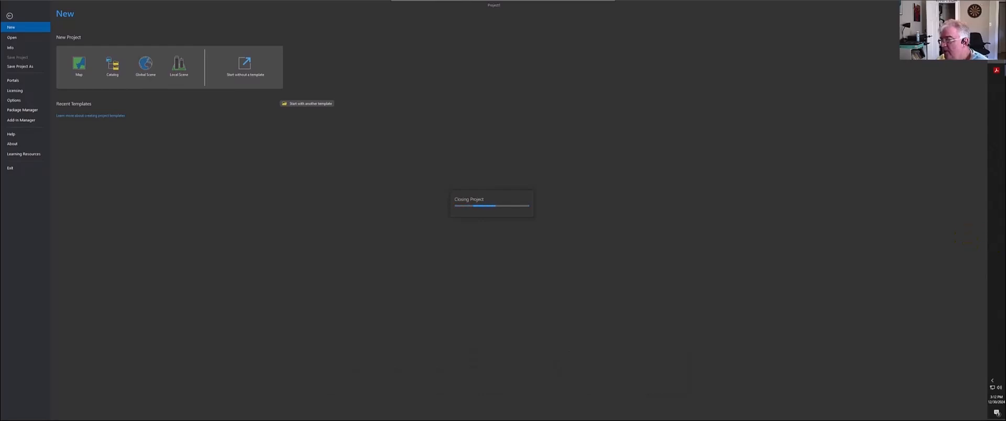